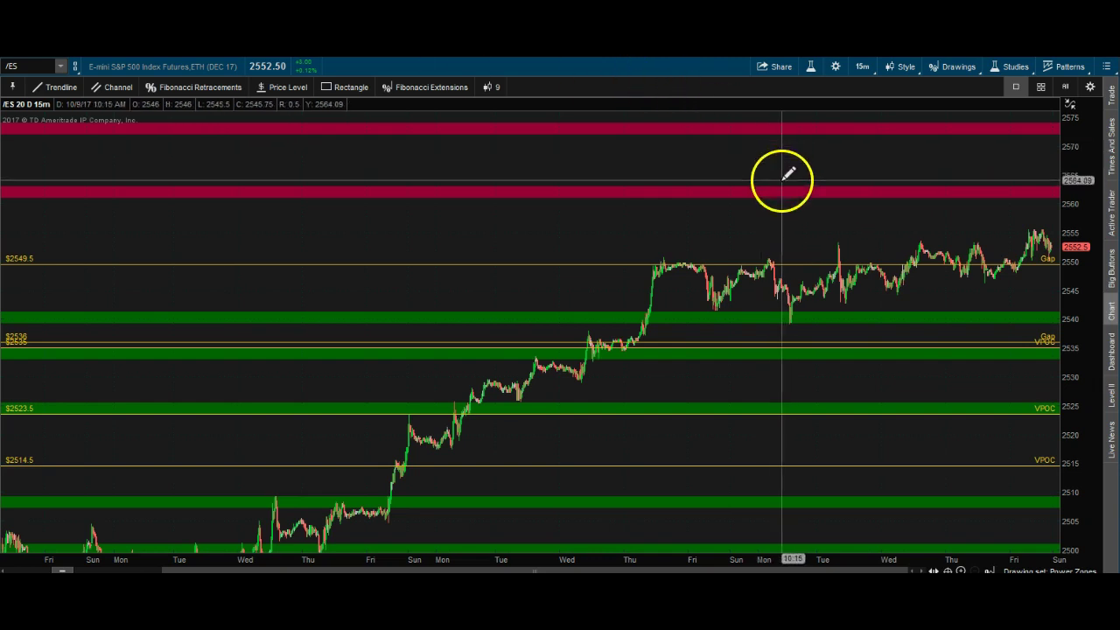
- Examine the red and green power zones and the Gap and VPOC levels on the 20-day 15-minute /ES chart
mouse_move(786, 184)
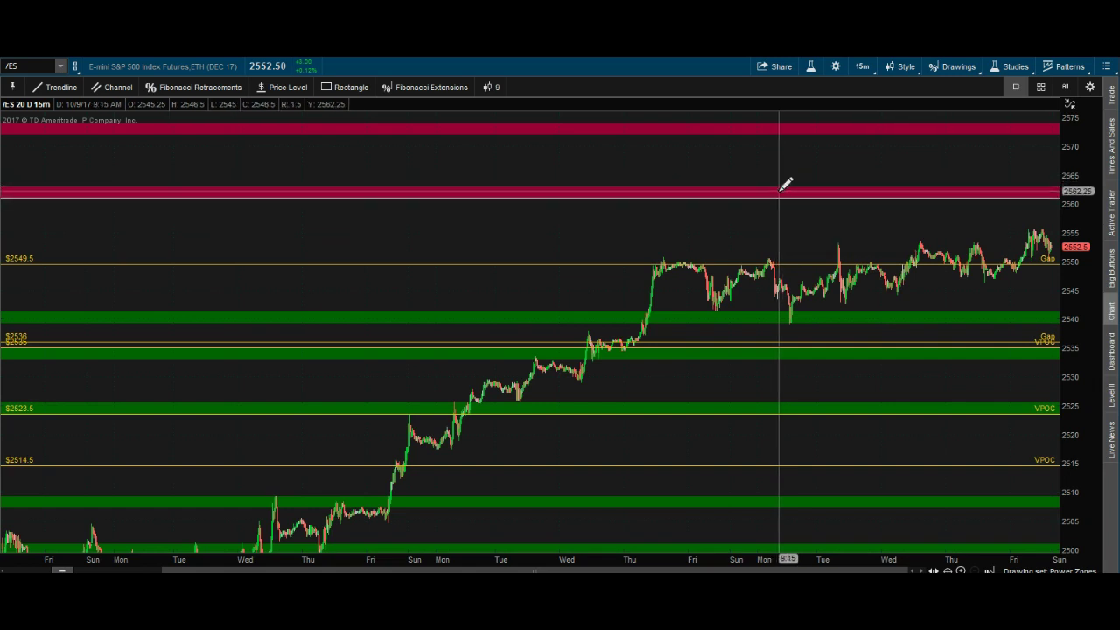
left_click_drag(786, 182, 722, 442)
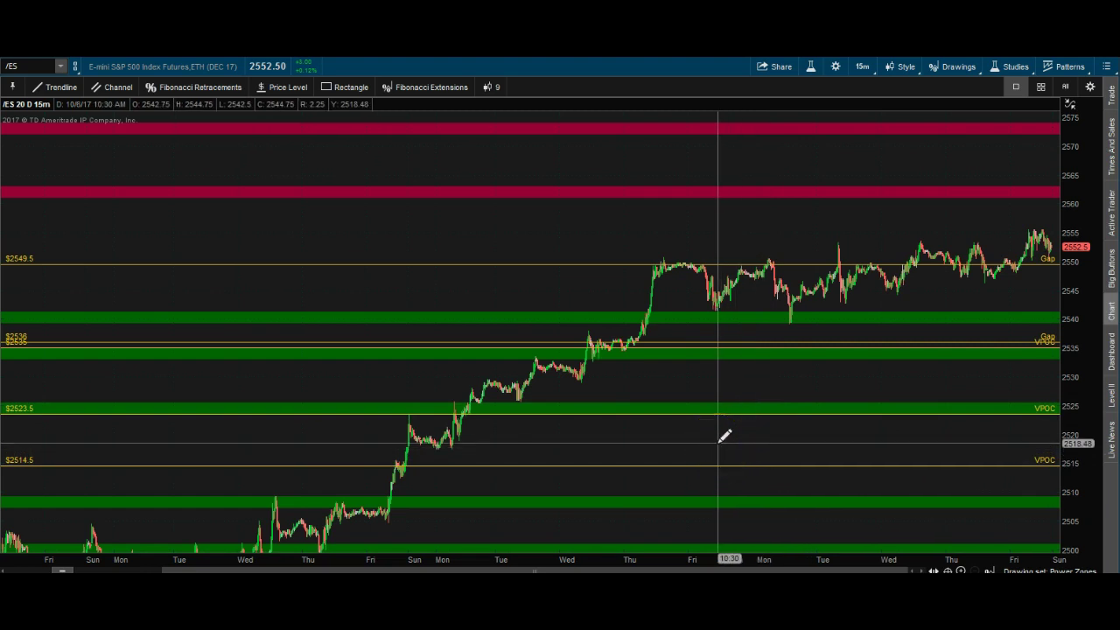
left_click_drag(724, 435, 1051, 190)
left_click(1000, 257)
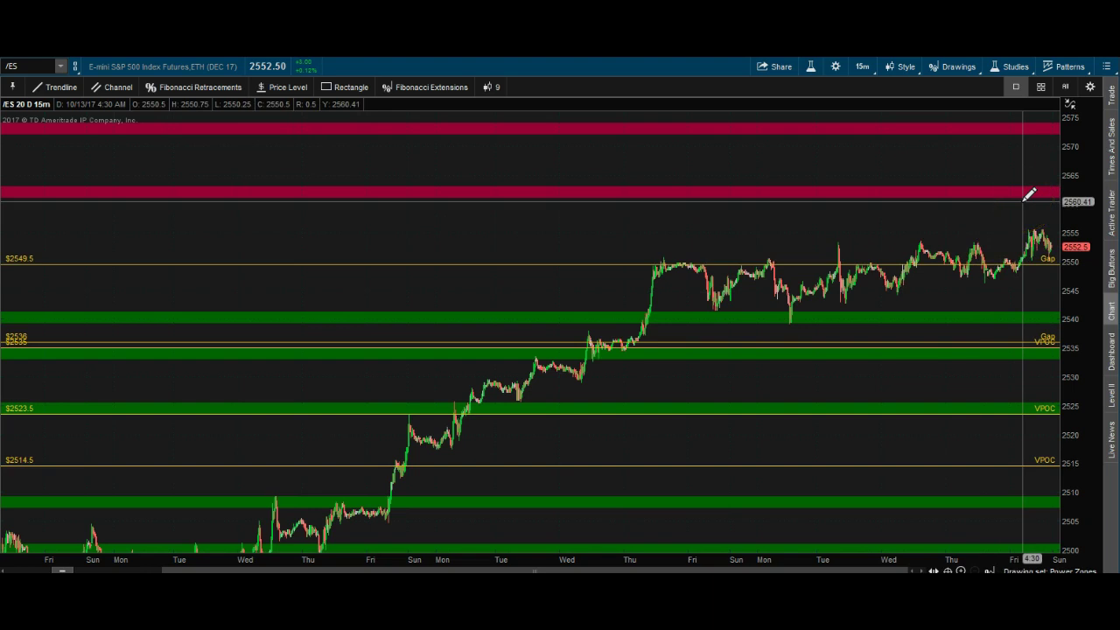
mouse_move(1029, 194)
left_mouse_down()
mouse_move(650, 201)
mouse_move(595, 303)
mouse_move(1057, 278)
mouse_move(1045, 247)
mouse_move(1050, 398)
mouse_move(956, 406)
mouse_move(997, 393)
mouse_move(965, 382)
mouse_move(960, 399)
mouse_move(925, 386)
mouse_move(914, 428)
mouse_move(924, 405)
left_mouse_up()
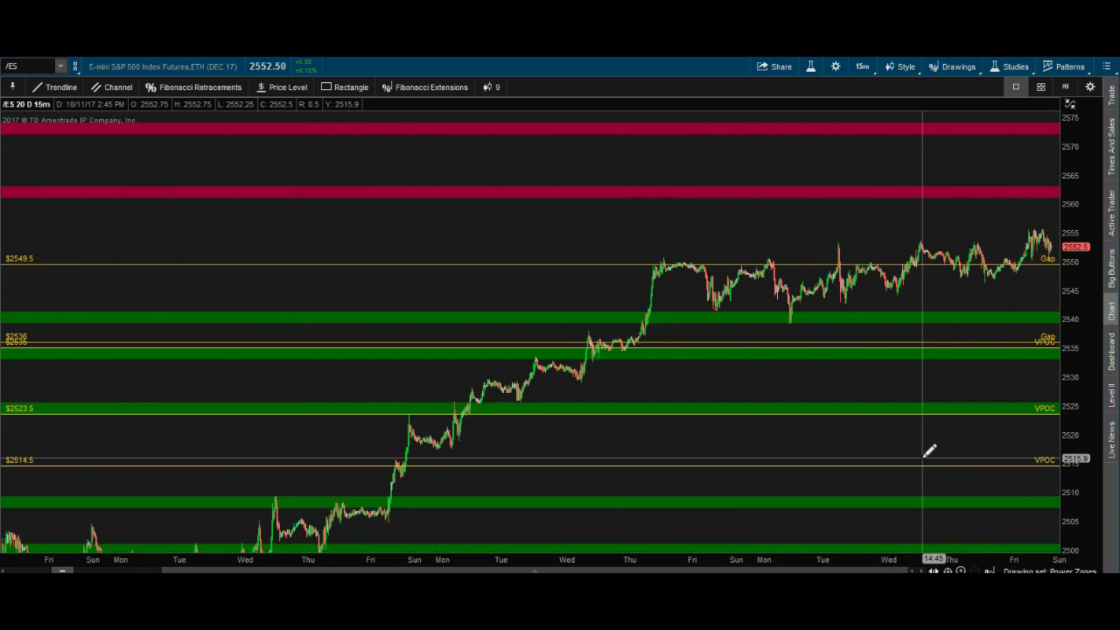
left_click_drag(230, 395, 403, 470)
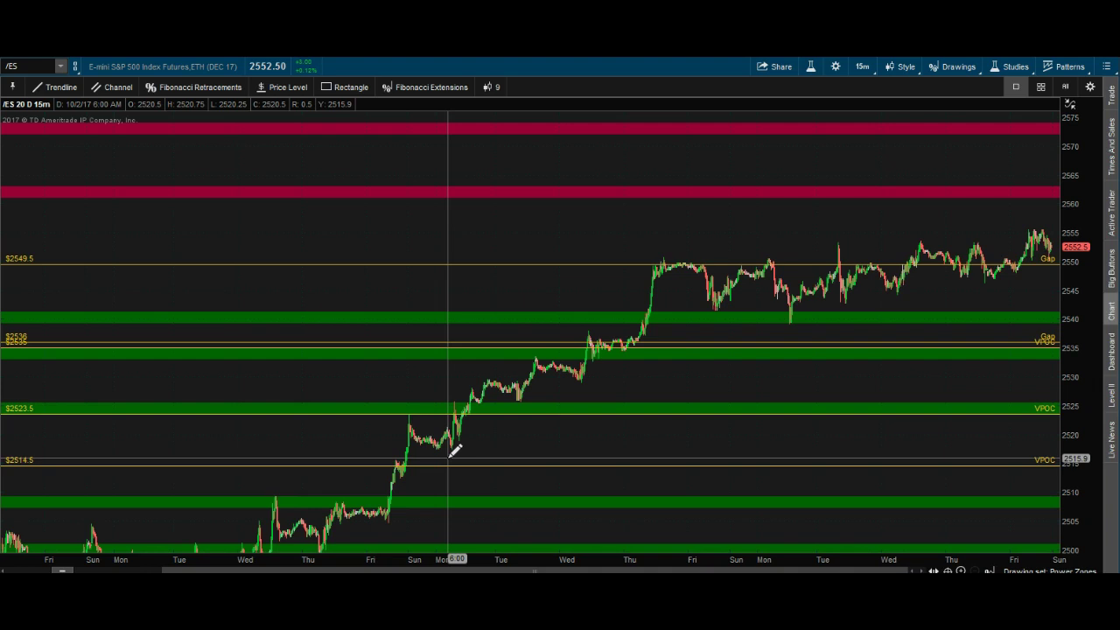
mouse_move(467, 436)
left_mouse_down()
mouse_move(472, 358)
mouse_move(524, 335)
mouse_move(587, 340)
mouse_move(595, 300)
mouse_move(590, 336)
left_mouse_up()
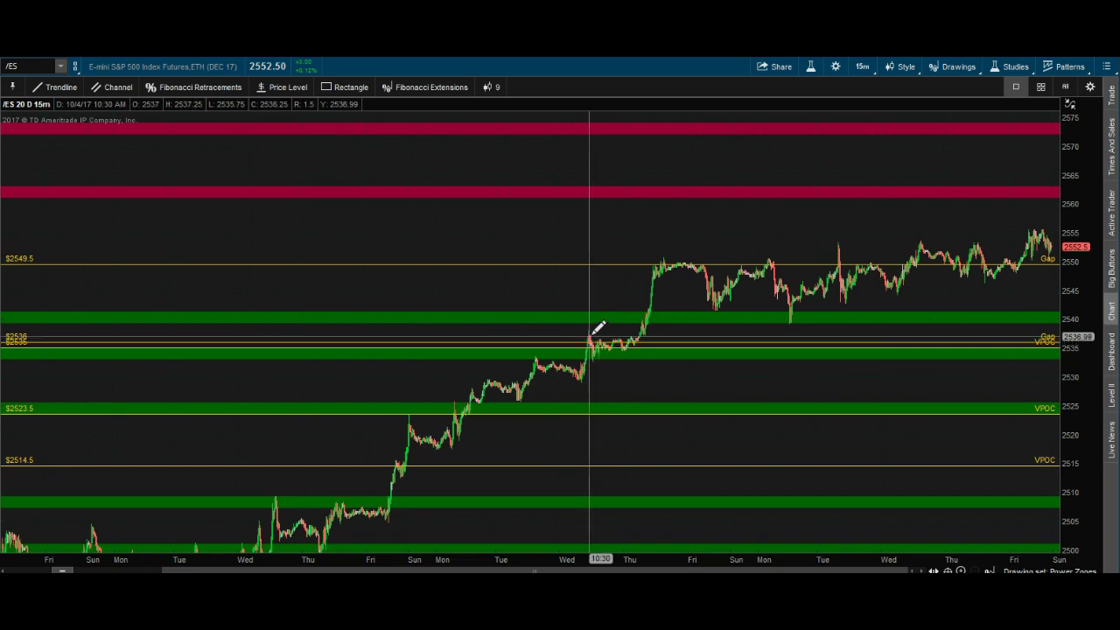
left_click_drag(594, 337, 650, 317)
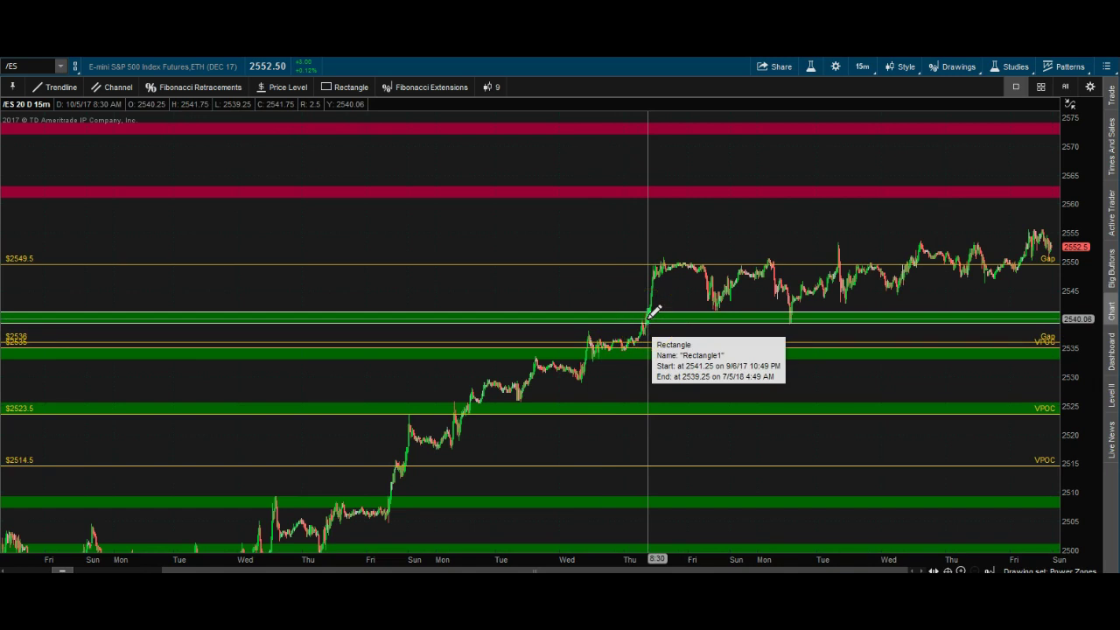
mouse_move(663, 323)
left_mouse_down()
mouse_move(670, 346)
mouse_move(665, 322)
left_mouse_up()
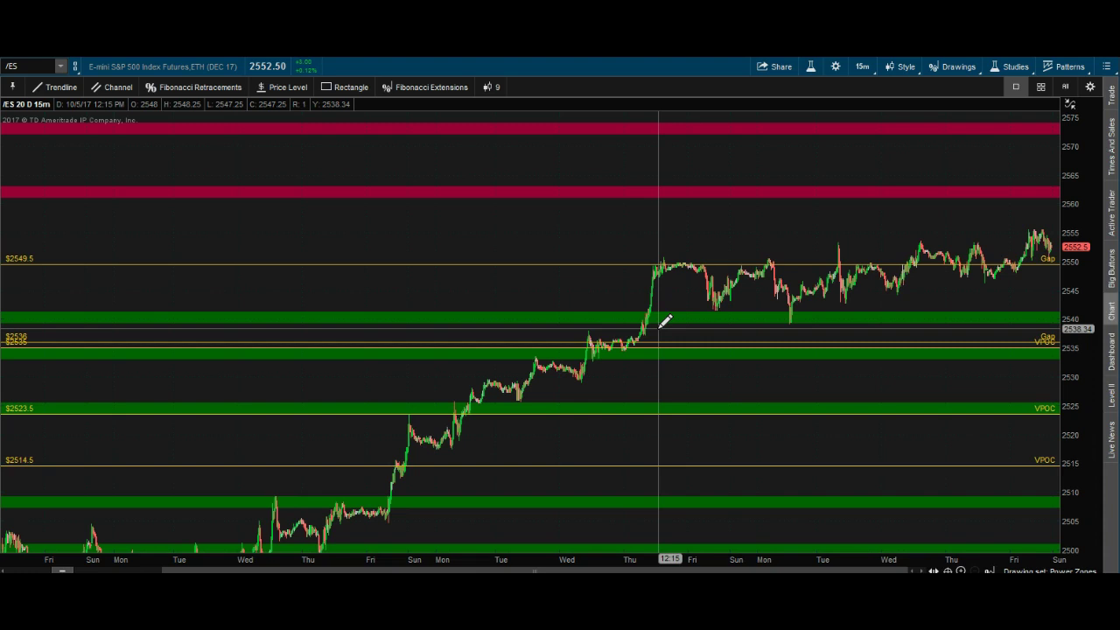
mouse_move(659, 328)
left_mouse_down()
mouse_move(966, 278)
mouse_move(969, 263)
mouse_move(991, 298)
left_mouse_up()
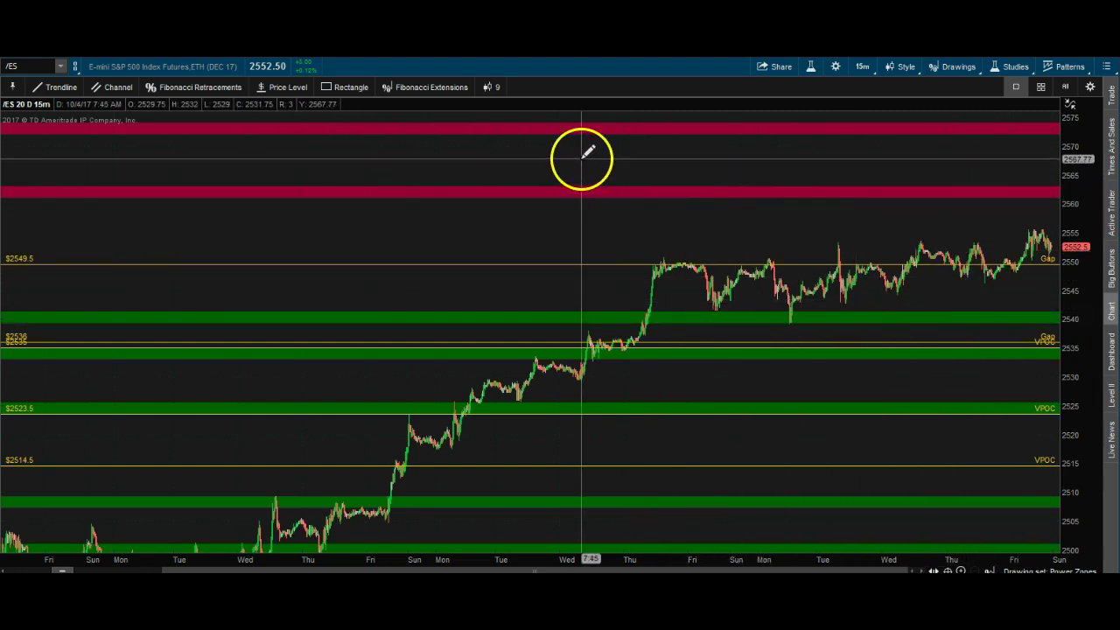
- Inspect the price bounds of the nearest red resistance zone above the most recent week of /ES trading
left_click_drag(582, 157, 1100, 363)
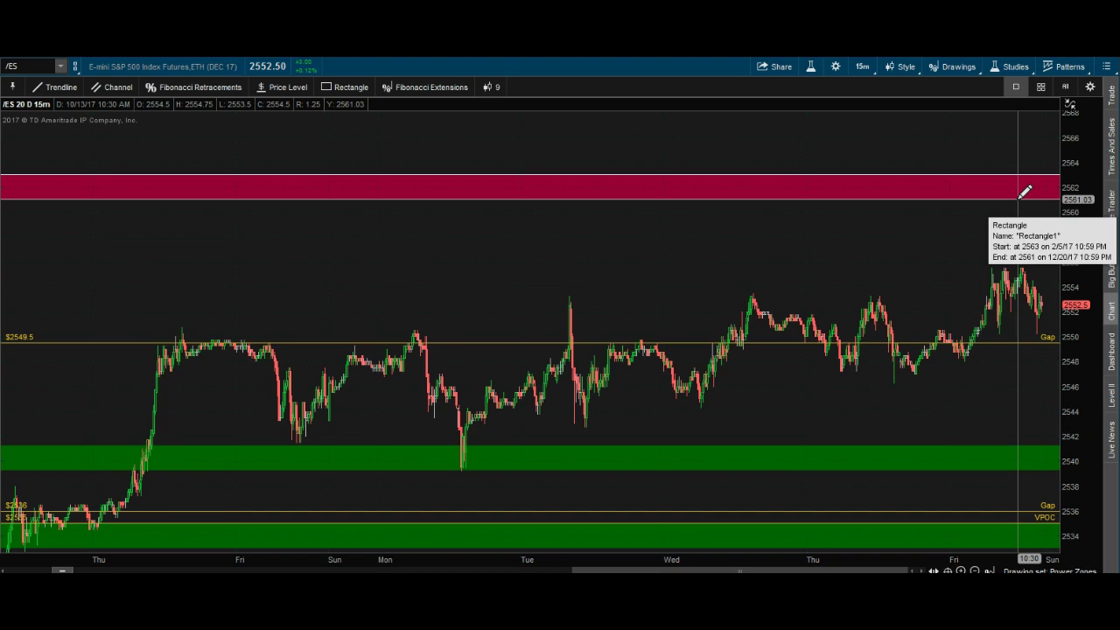
left_click(1019, 171)
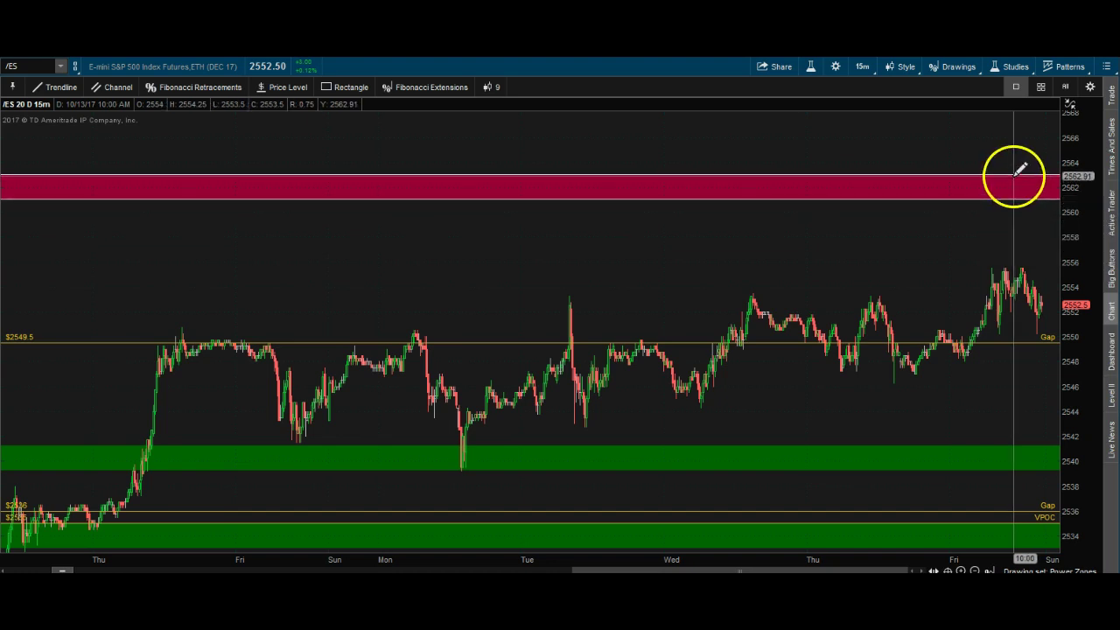
left_click_drag(1019, 171, 985, 184)
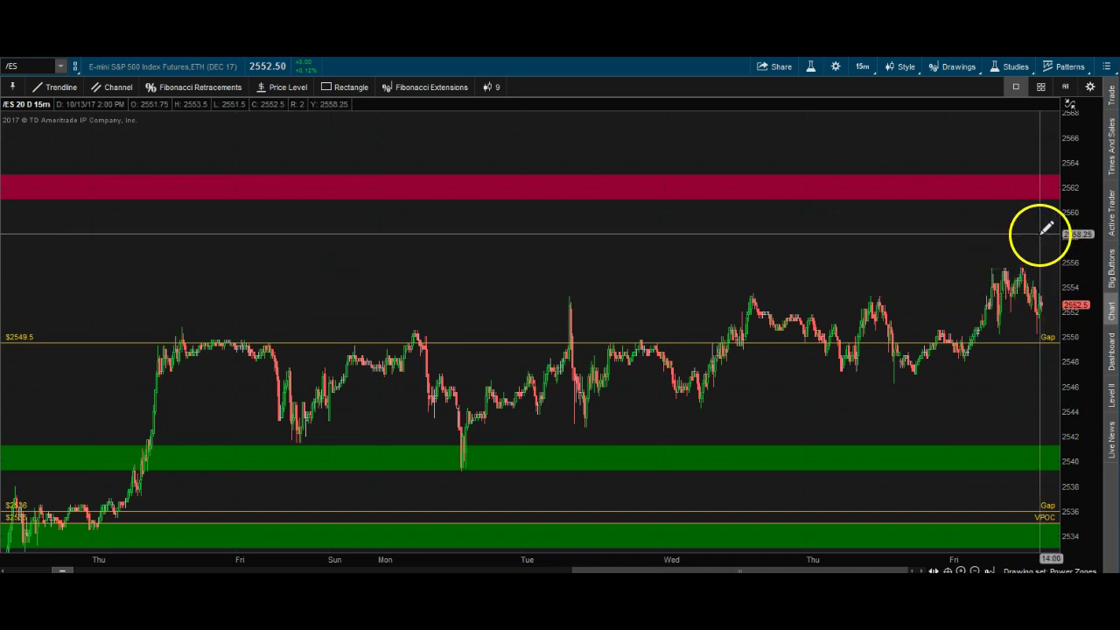
mouse_move(1053, 194)
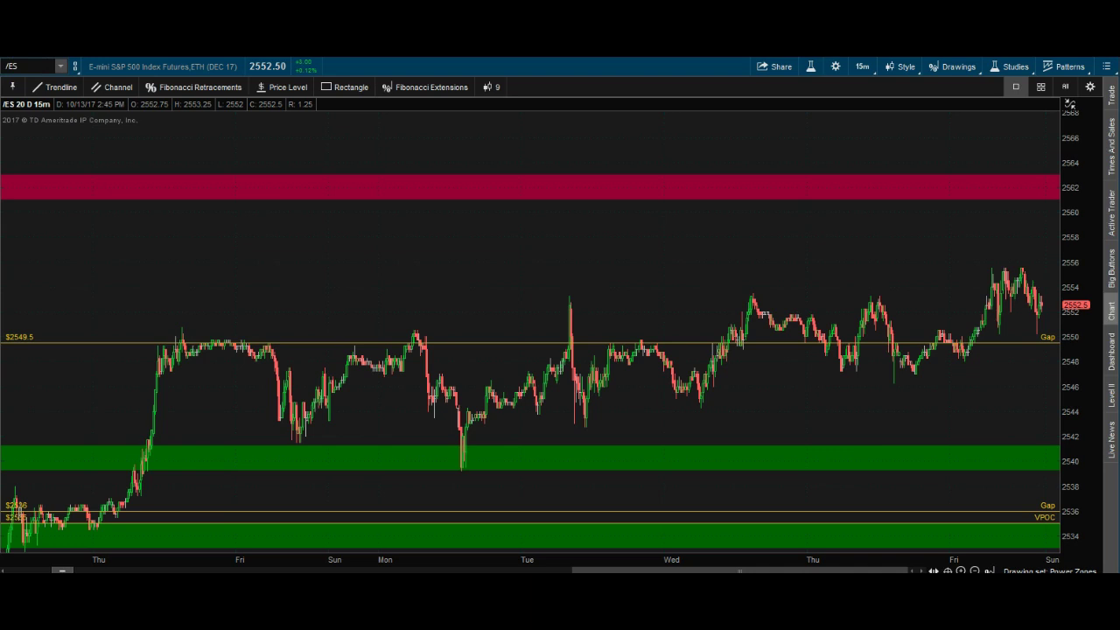
- Switch the chart to the 3 D : 512t time frame and add the AAA_RVI_MainDivgCloudNo_Alerts study as a lower study
left_click(859, 66)
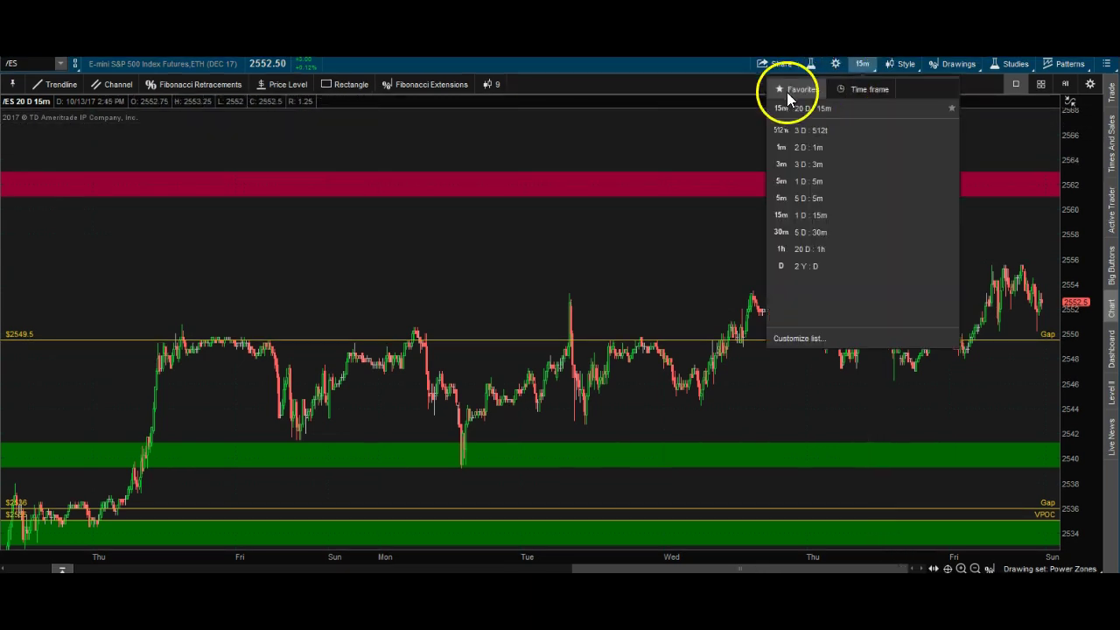
left_click(821, 130)
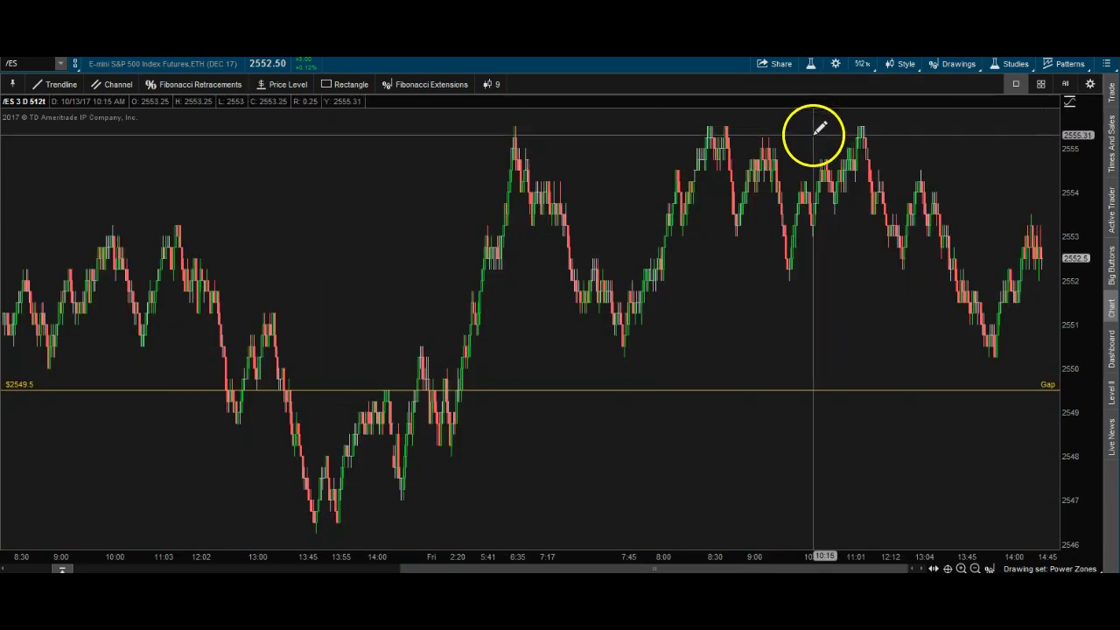
left_click(1002, 72)
left_click(967, 126)
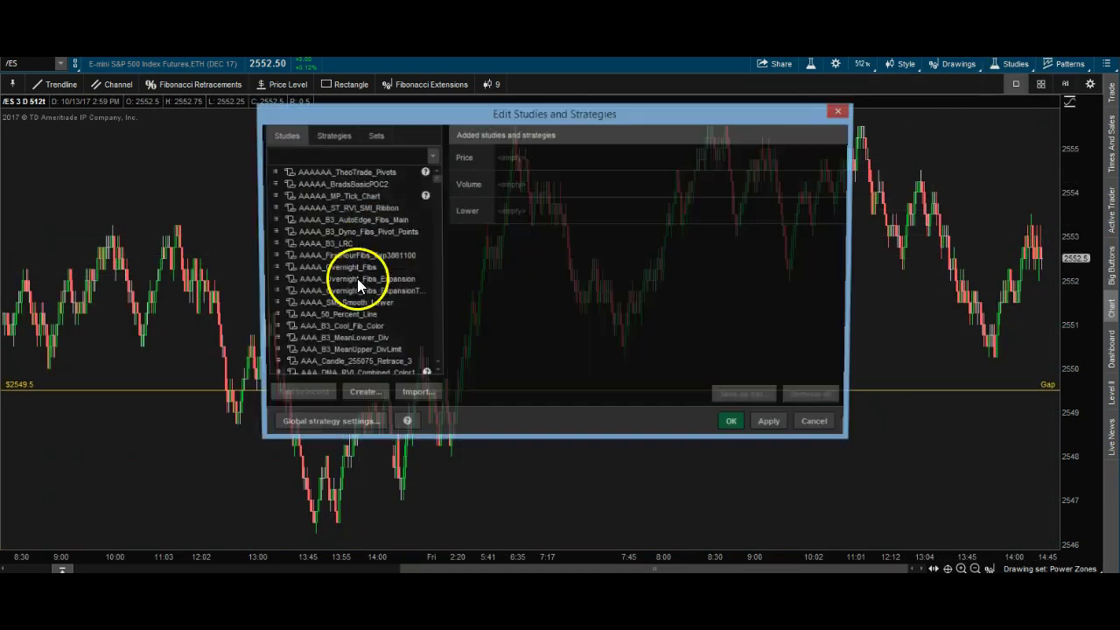
scroll(333, 305, "down", 10)
scroll(346, 298, "up", 4)
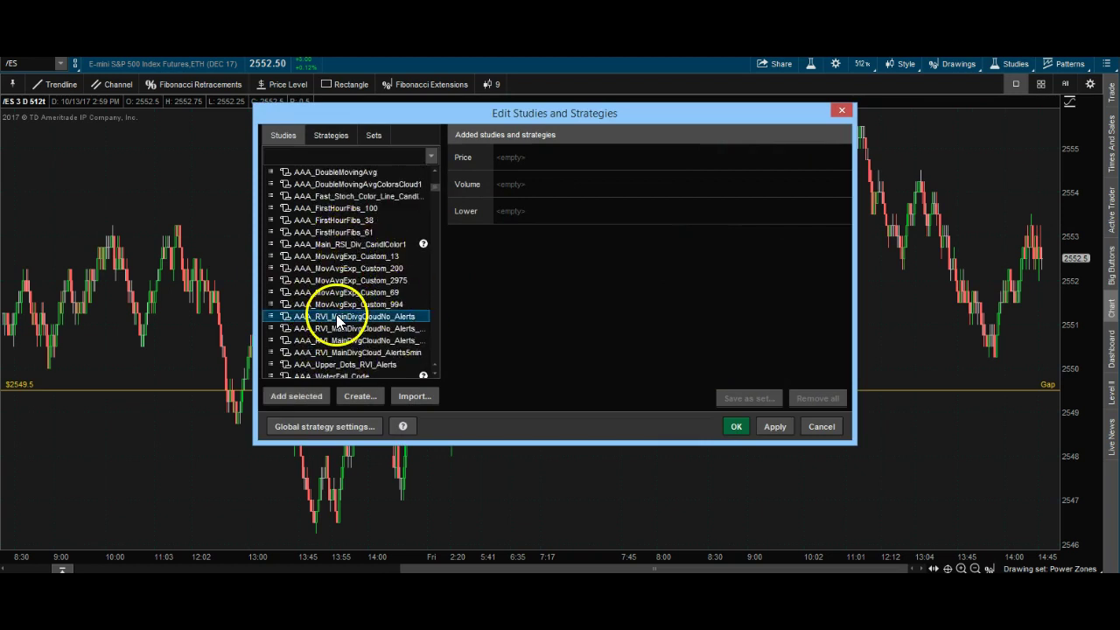
double_click(338, 320)
left_click(774, 427)
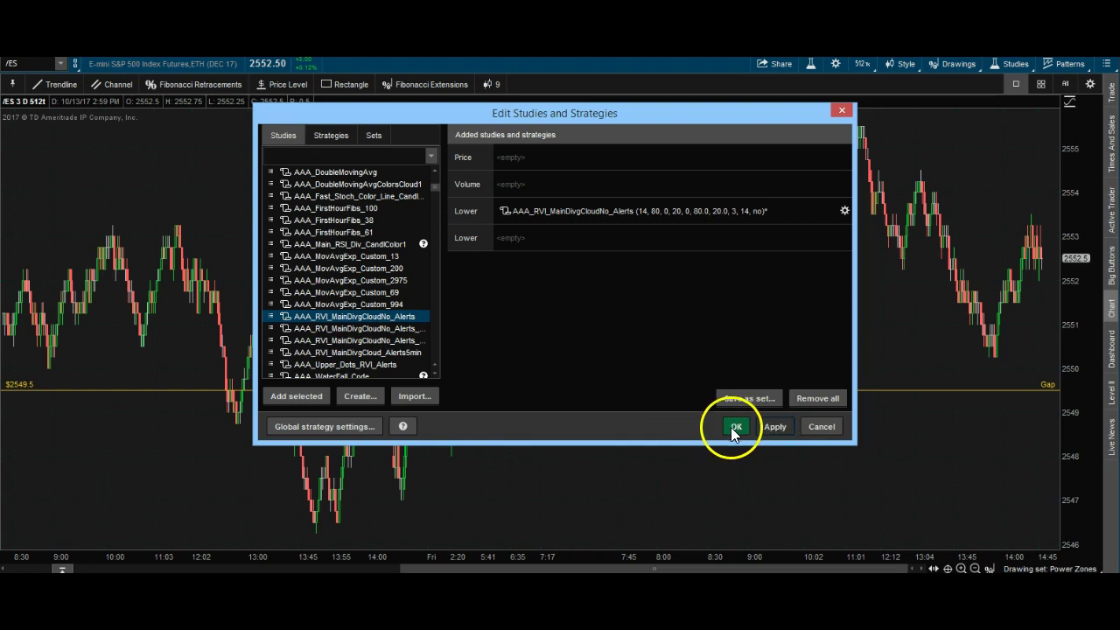
left_click(736, 426)
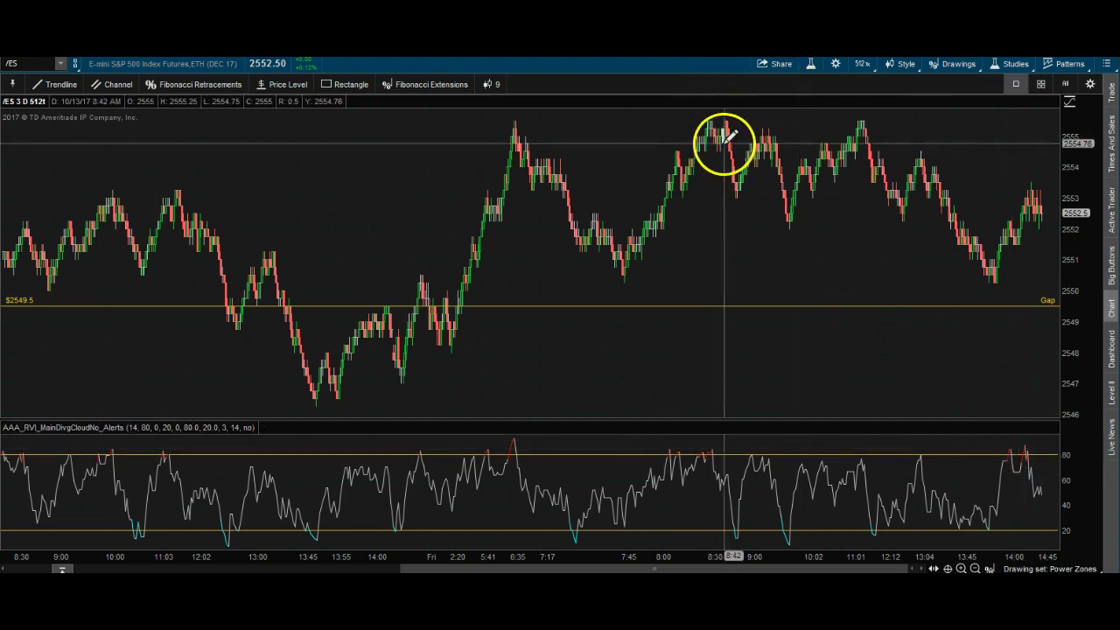
- Draw a rectangle across Friday's price highs, spanning about 2557.5 down to about 2554.6
left_click_drag(1079, 149, 1082, 320)
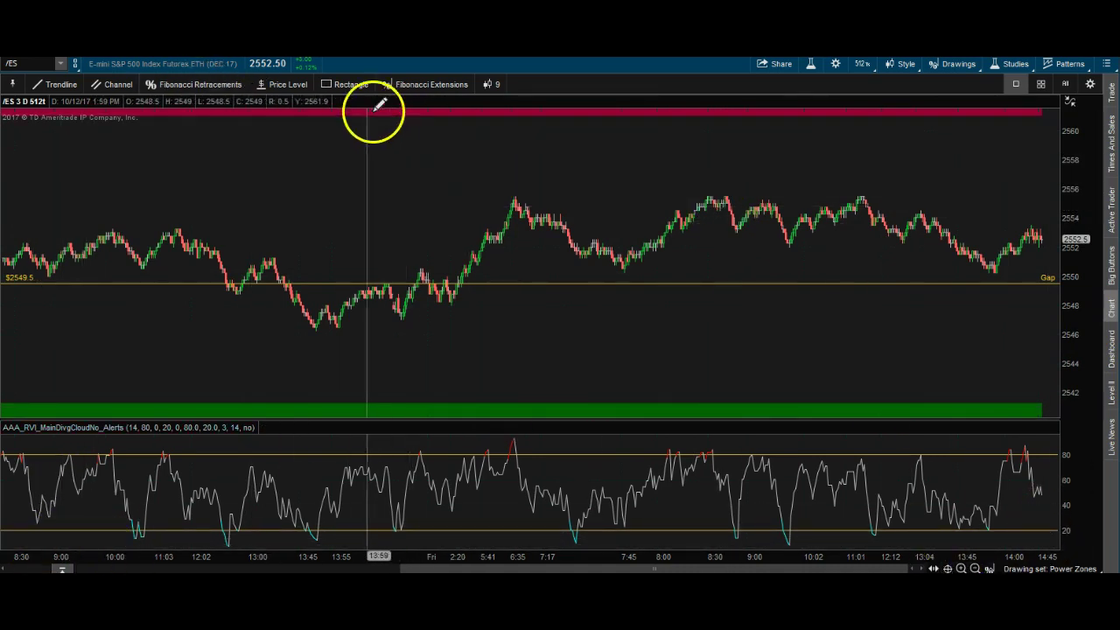
left_click(323, 84)
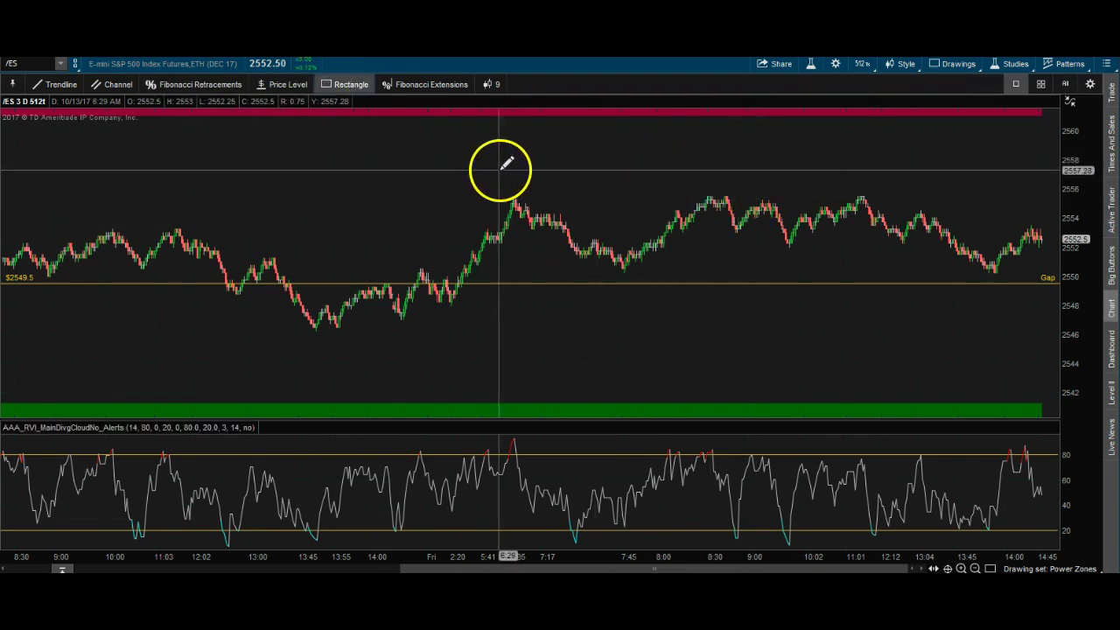
left_click(469, 167)
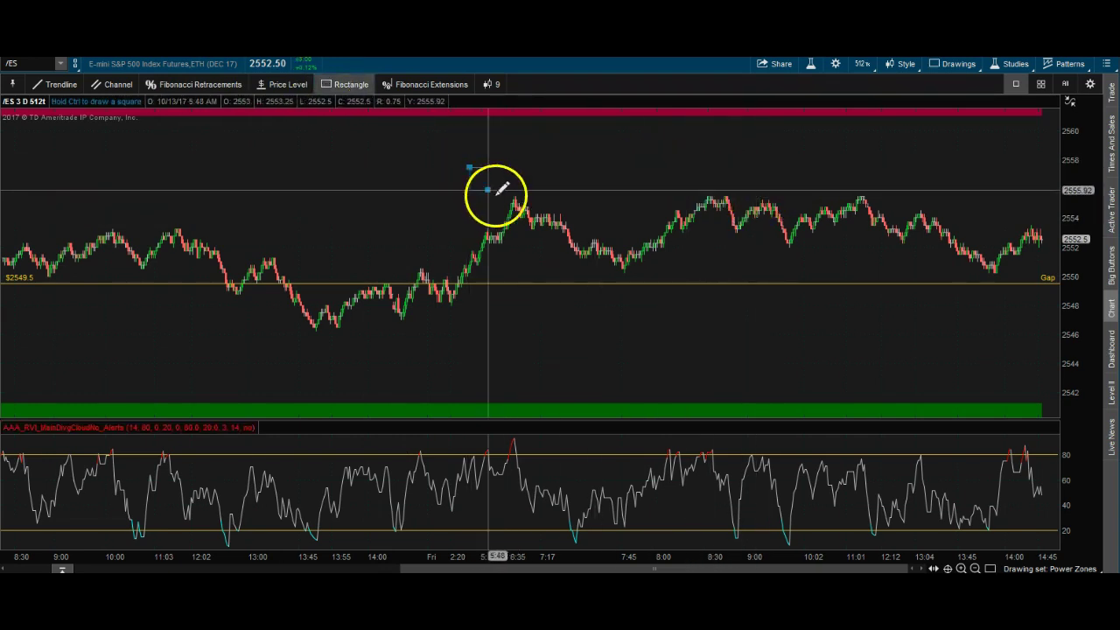
left_click(939, 209)
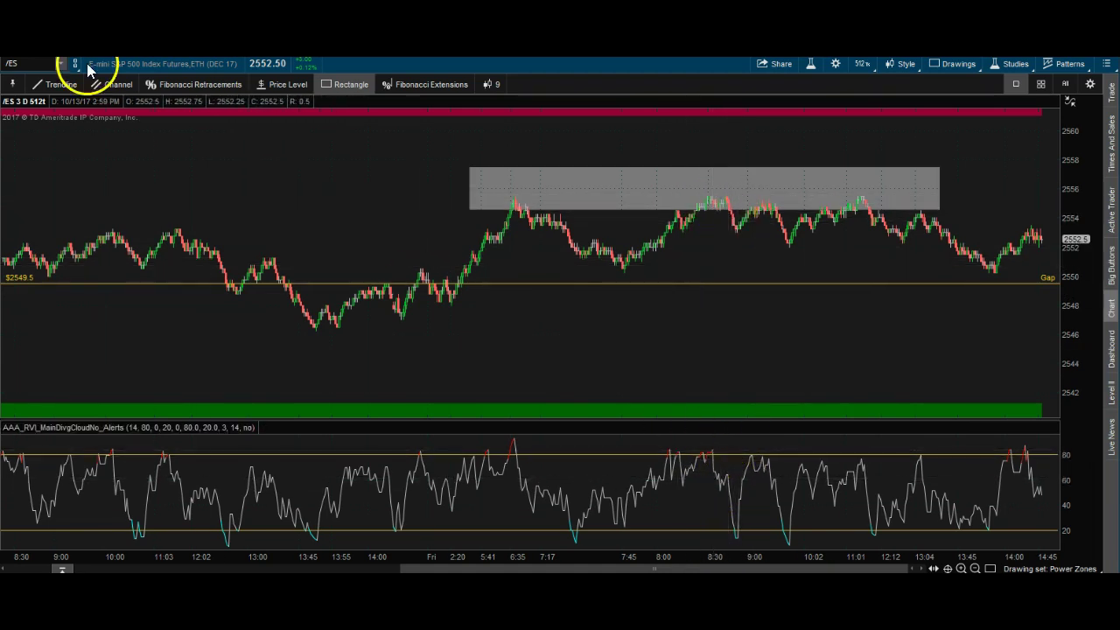
- Draw one trendline across the twin price highs around 8:30 and another down the matching falling peaks in the RVI study
left_click(35, 87)
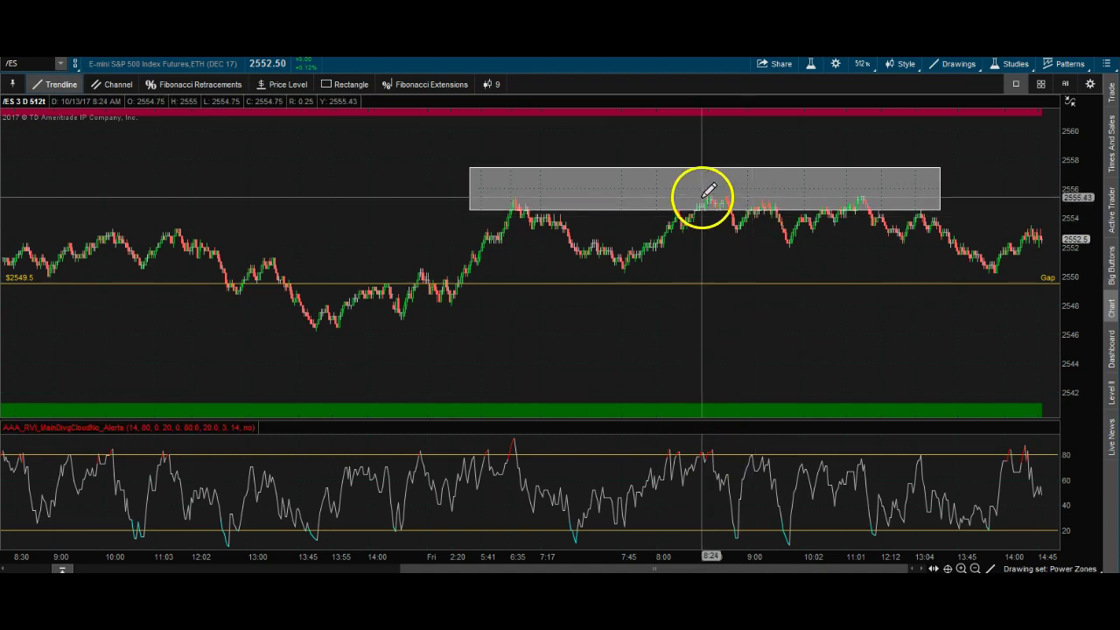
left_click_drag(702, 201, 733, 200)
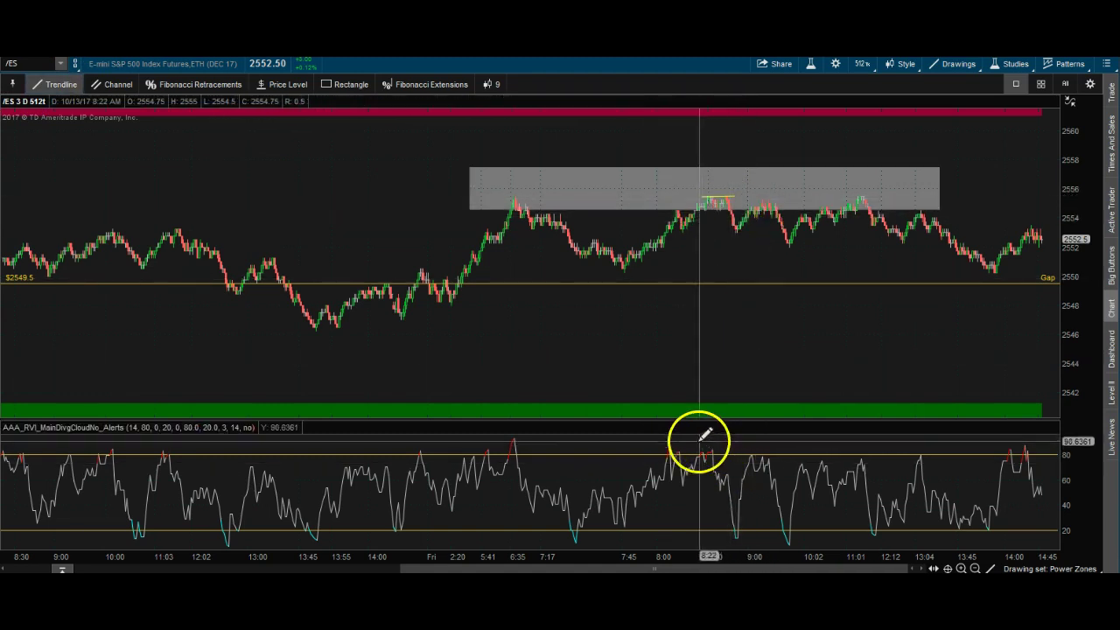
left_click_drag(711, 451, 737, 491)
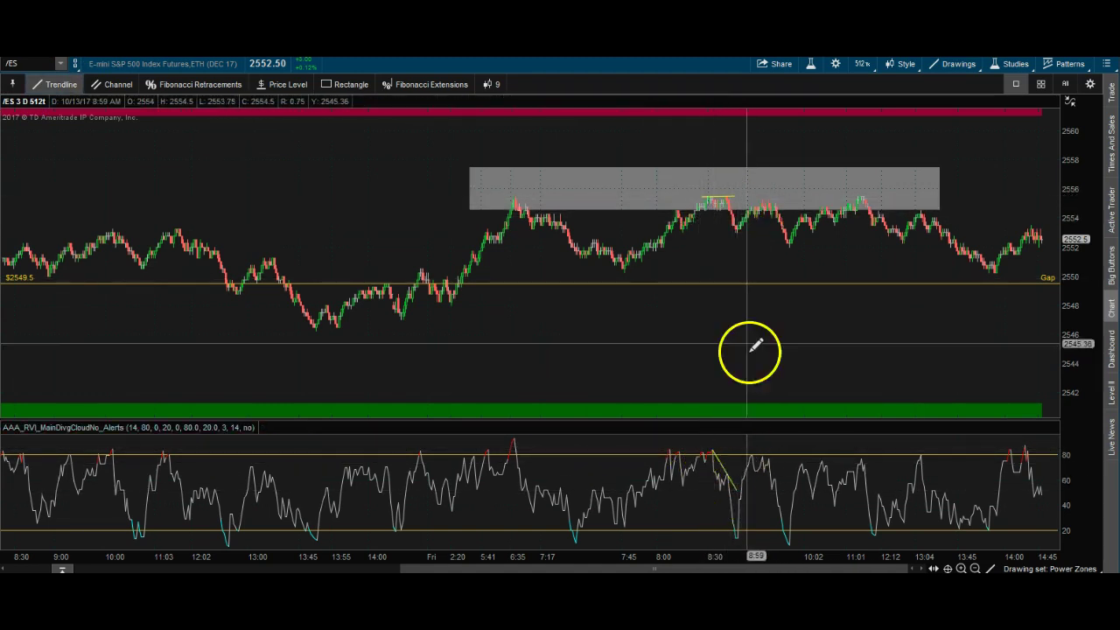
- Remove the trendline on the price highs and the trendline in the RVI study
right_click(724, 196)
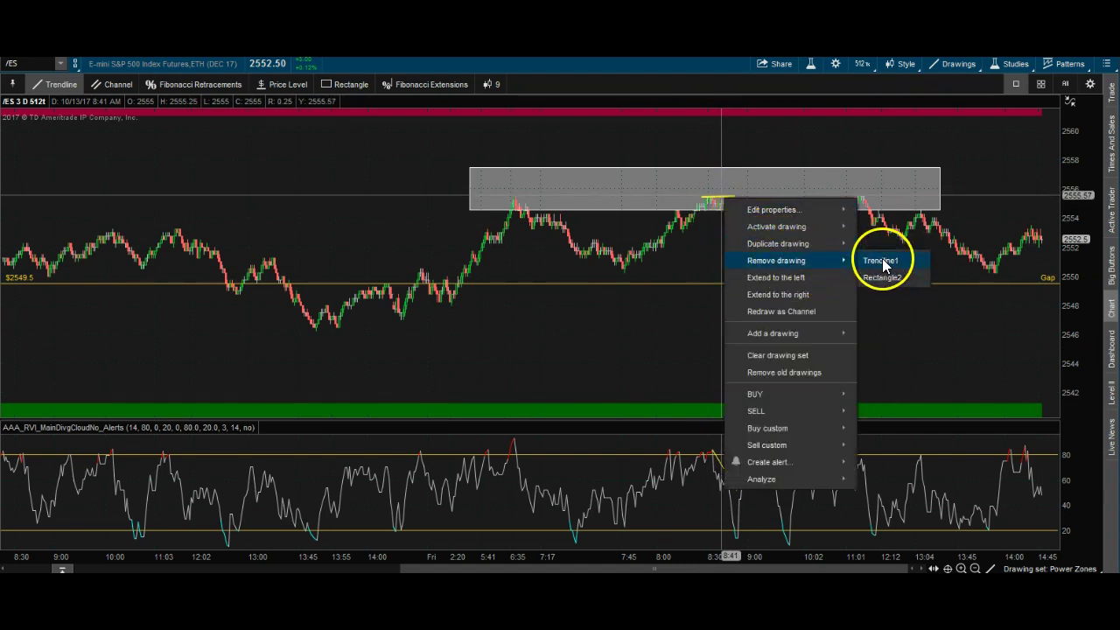
left_click(881, 260)
right_click(727, 470)
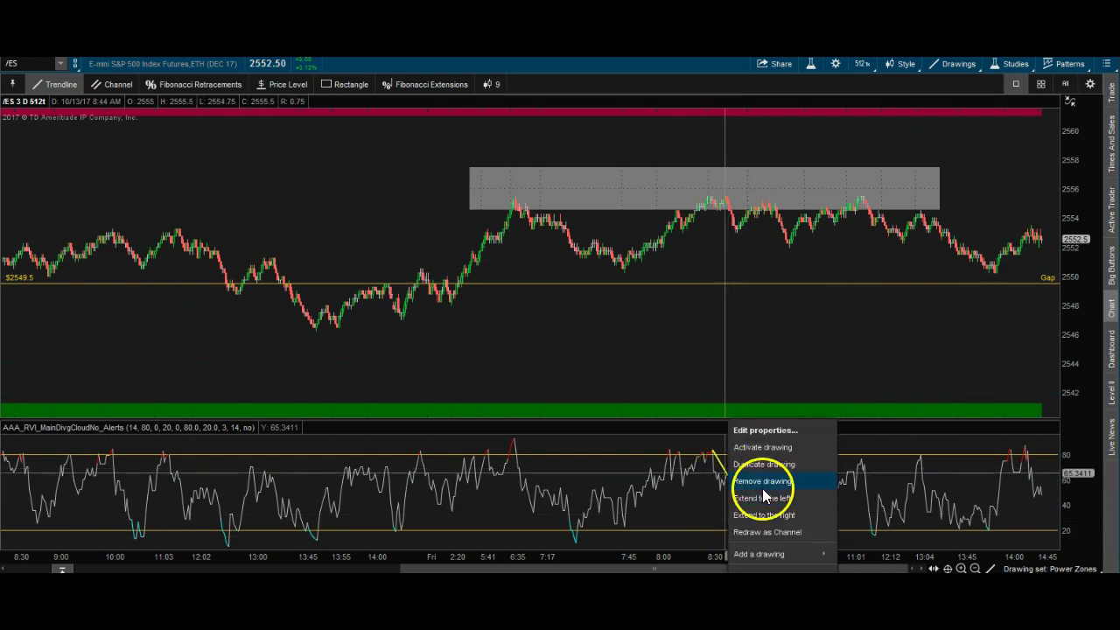
left_click(762, 481)
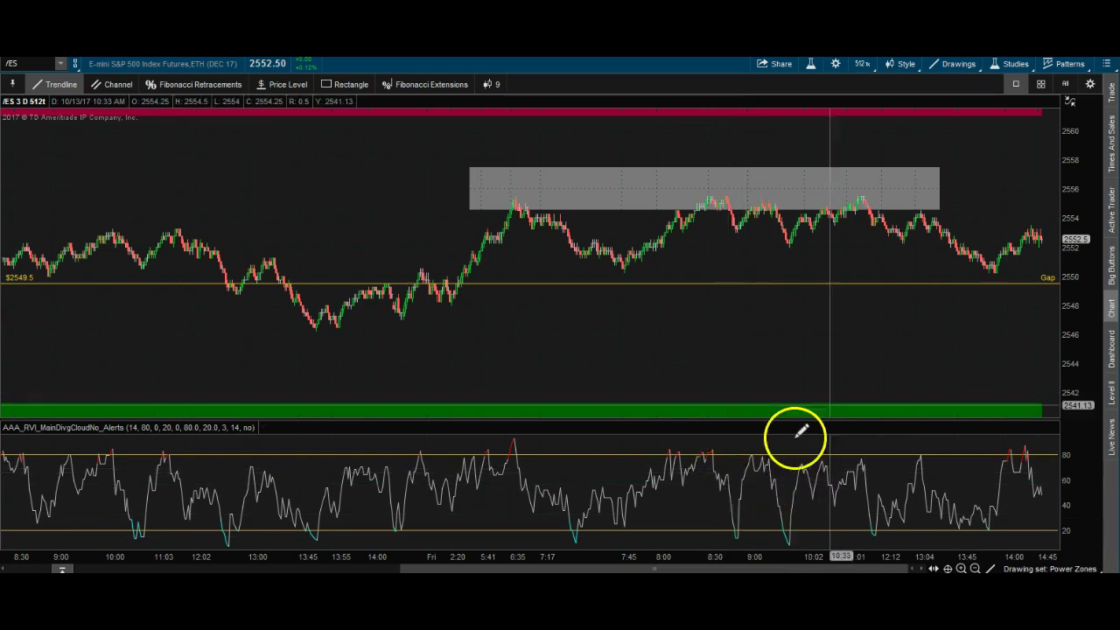
- Remove the AAA_RVI_MainDivgCloudNo_Alerts study and set the chart to the 20 D : 15m time frame
left_click(1009, 67)
left_click(995, 123)
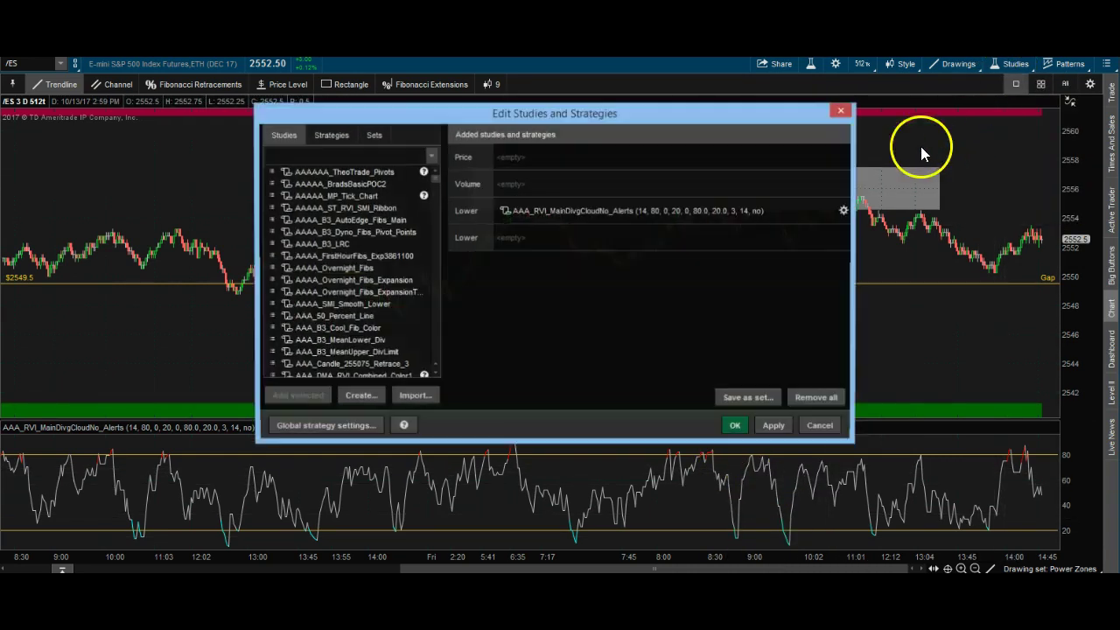
left_click(831, 211)
left_click(771, 428)
left_click(739, 427)
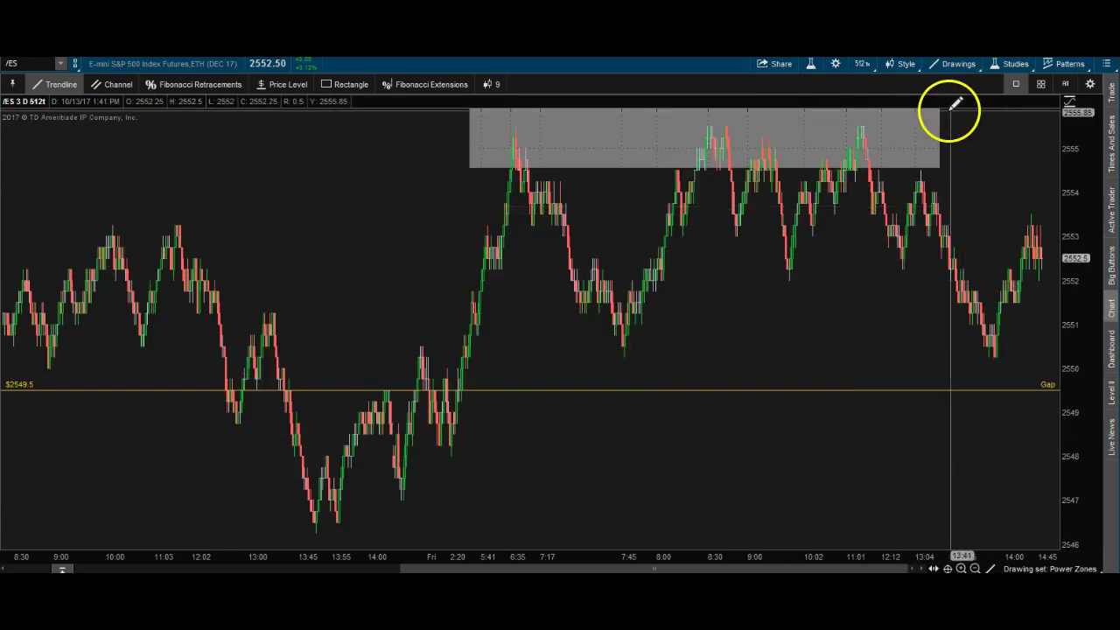
left_click(859, 65)
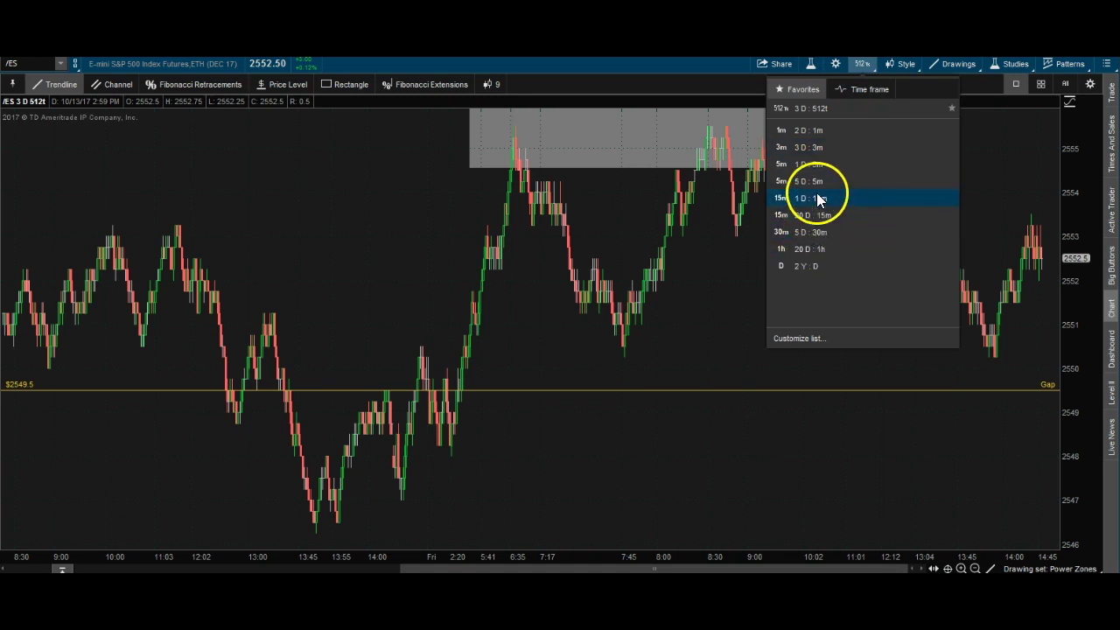
left_click(810, 215)
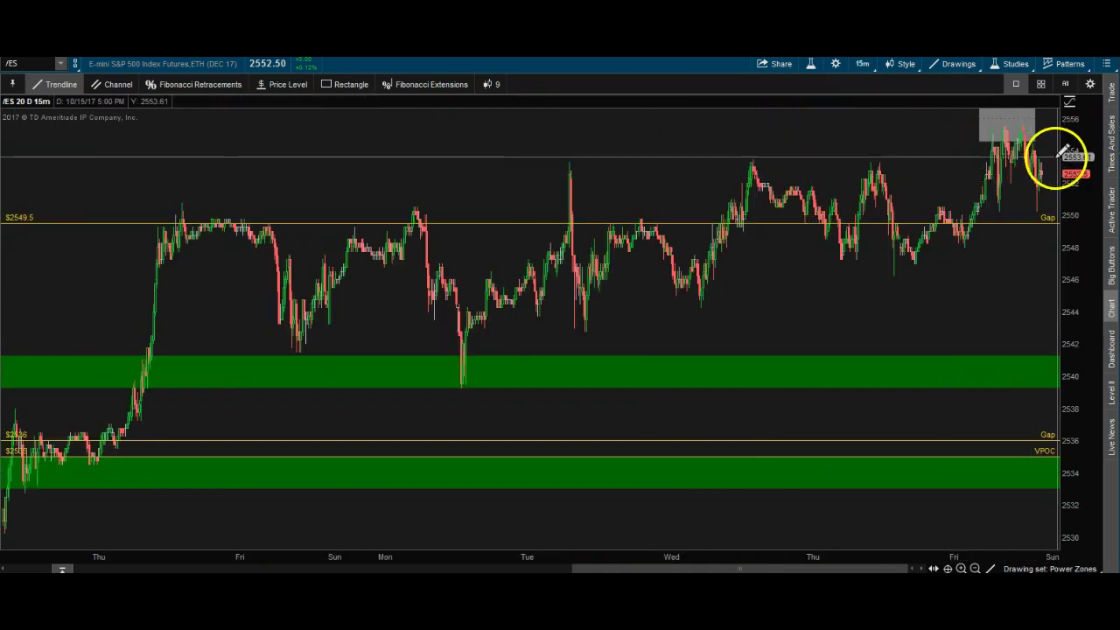
- Remove the rectangle drawn across Friday's price highs
left_click_drag(1082, 140, 1063, 263)
right_click(1002, 193)
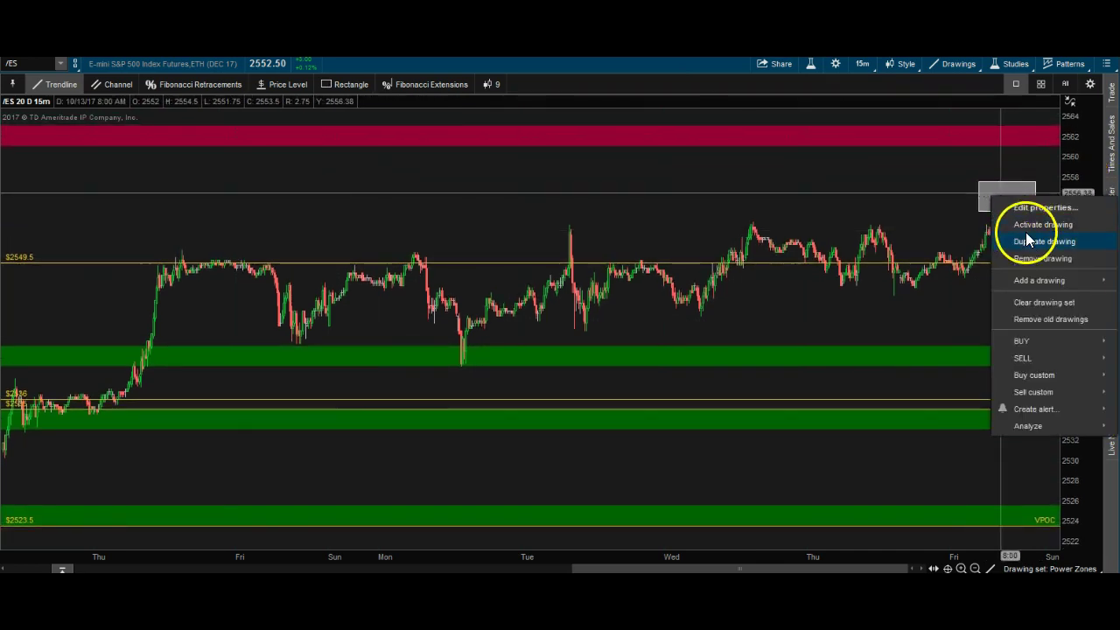
scroll(1027, 249, "down", 2)
right_click(1033, 122)
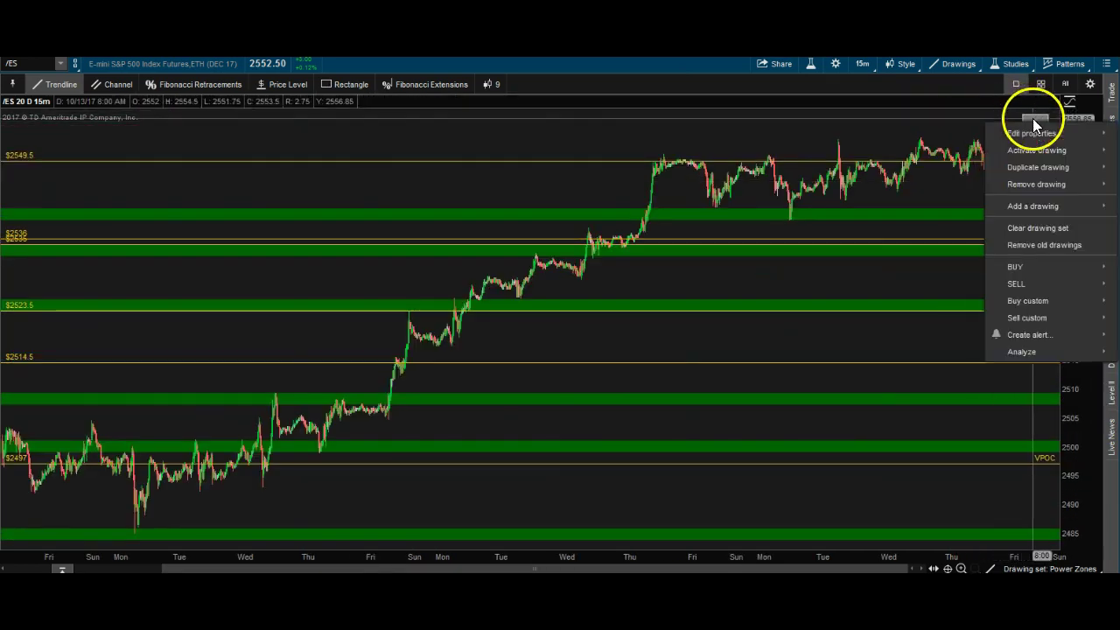
left_click(963, 183)
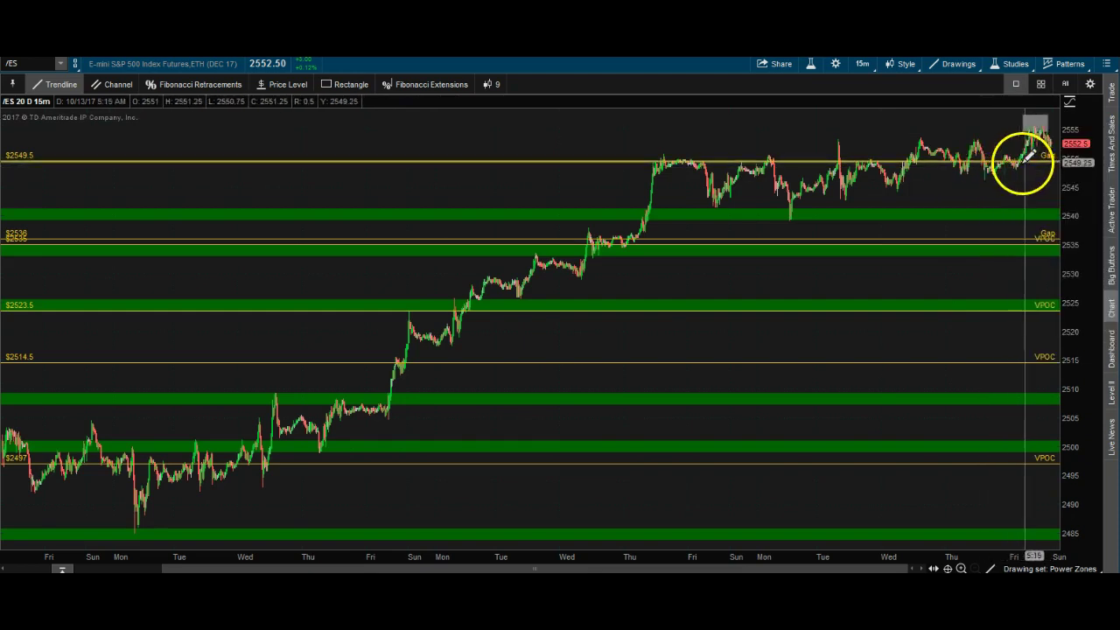
right_click(1034, 123)
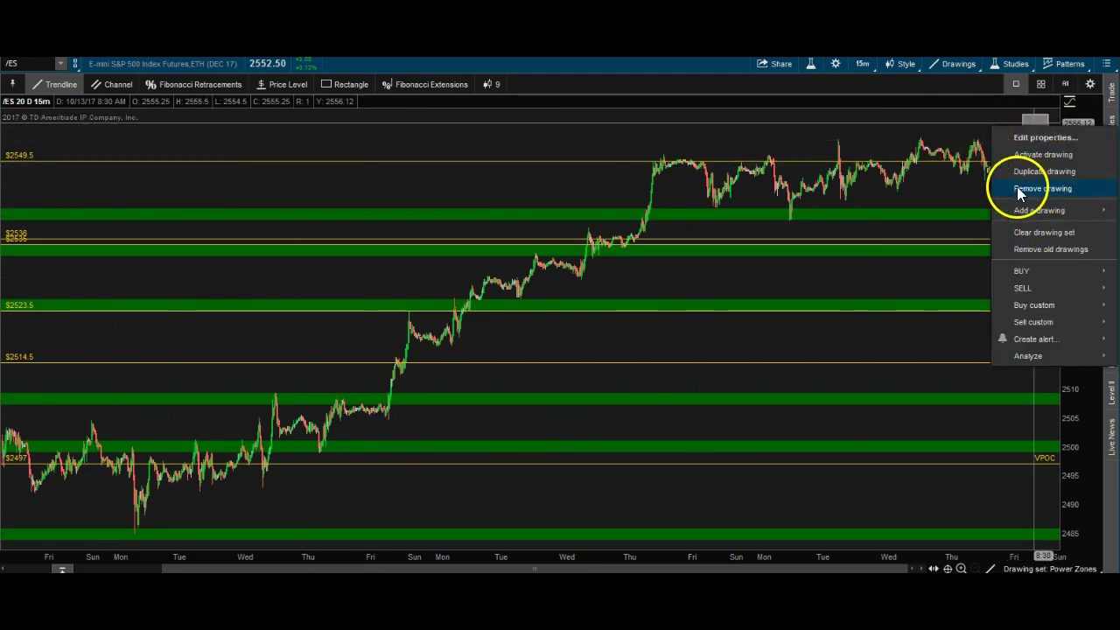
left_click(1017, 193)
- Examine the recent price range between the red power zone at 2561–2563 and the gap line at $2549.5
left_click_drag(1080, 175, 1080, 230)
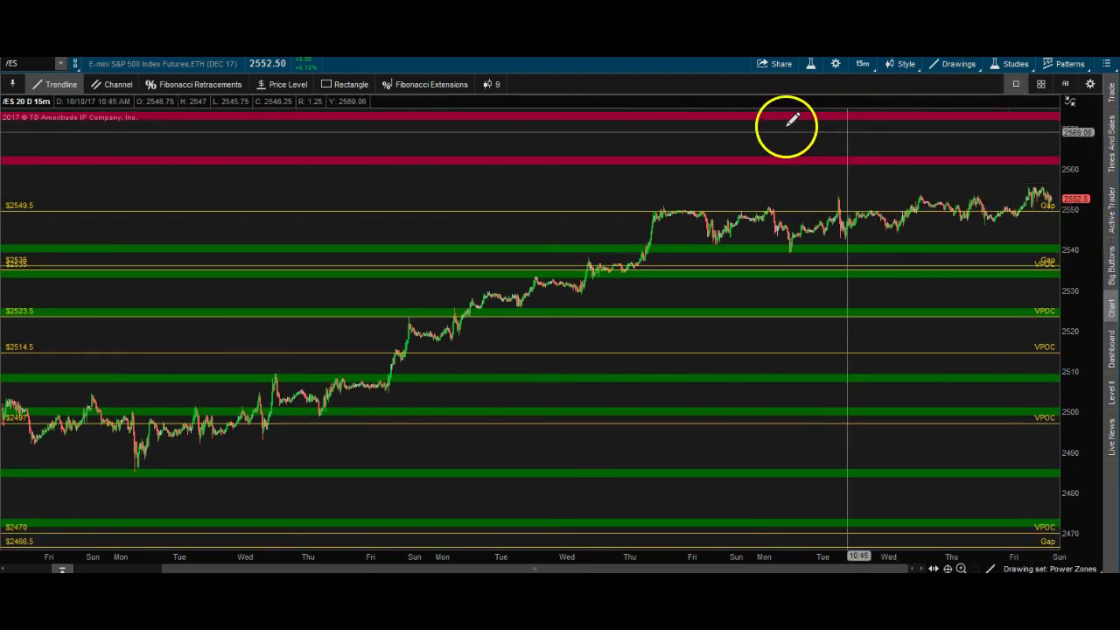
left_click(615, 141)
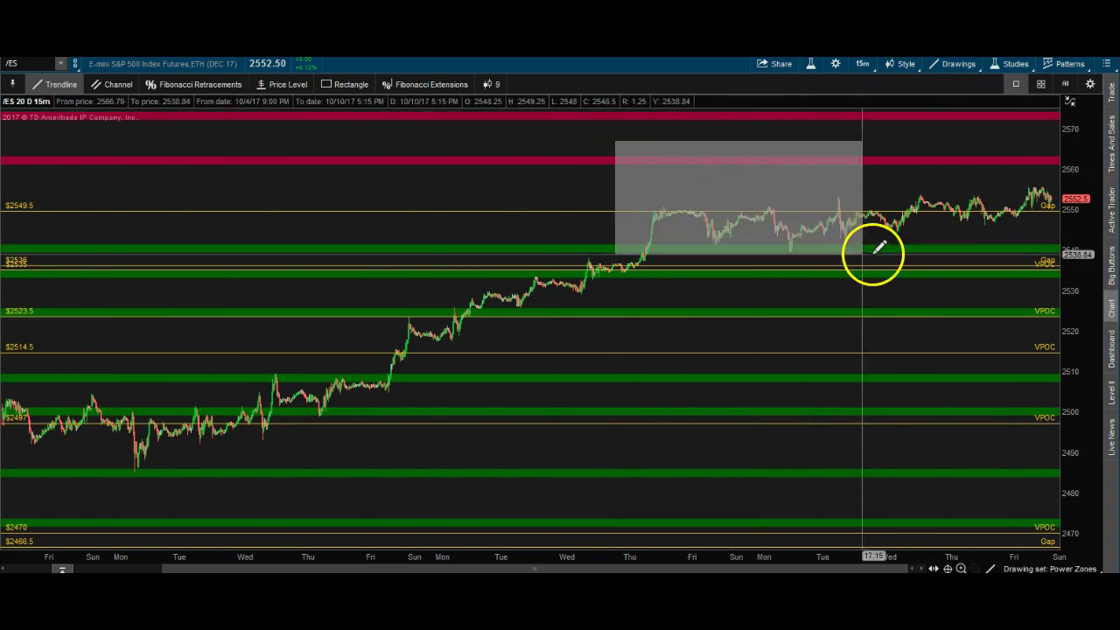
left_click(1075, 288)
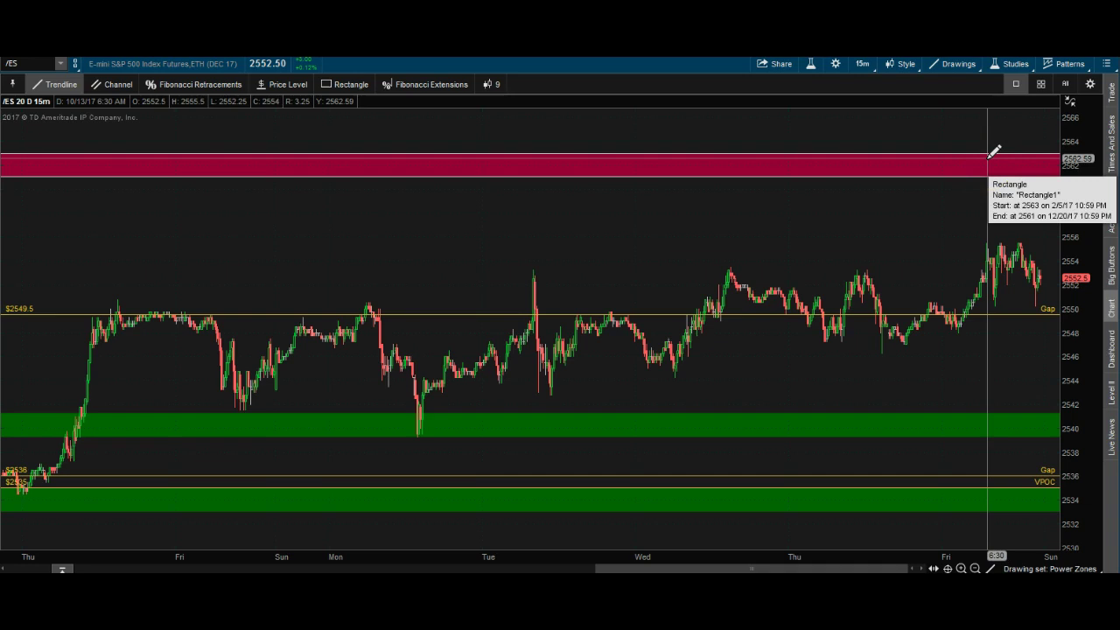
left_click(926, 206)
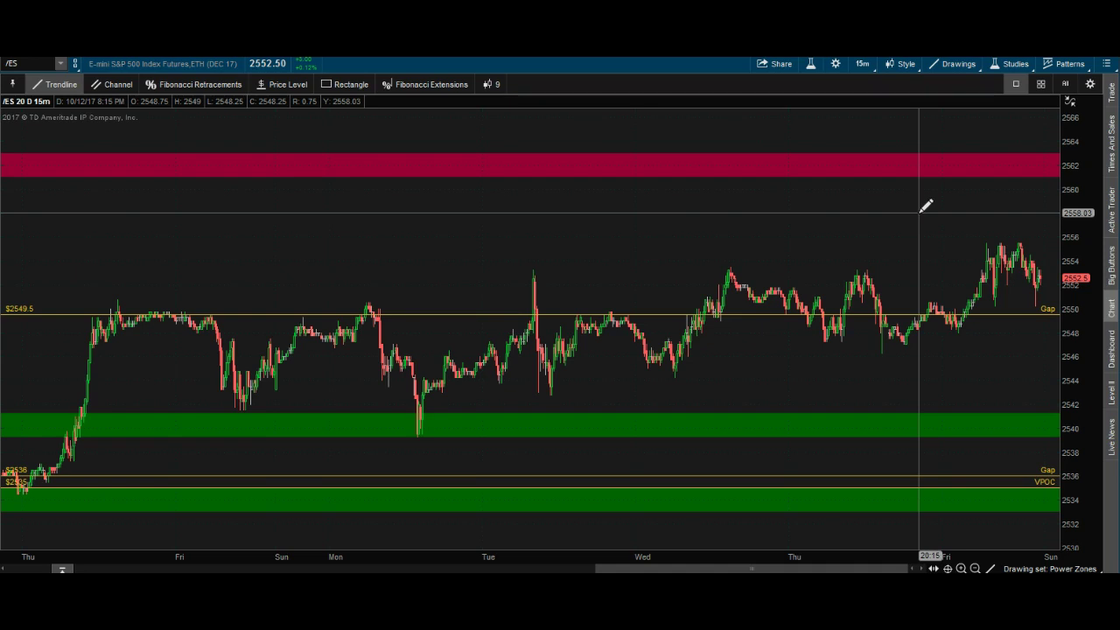
left_click(935, 190)
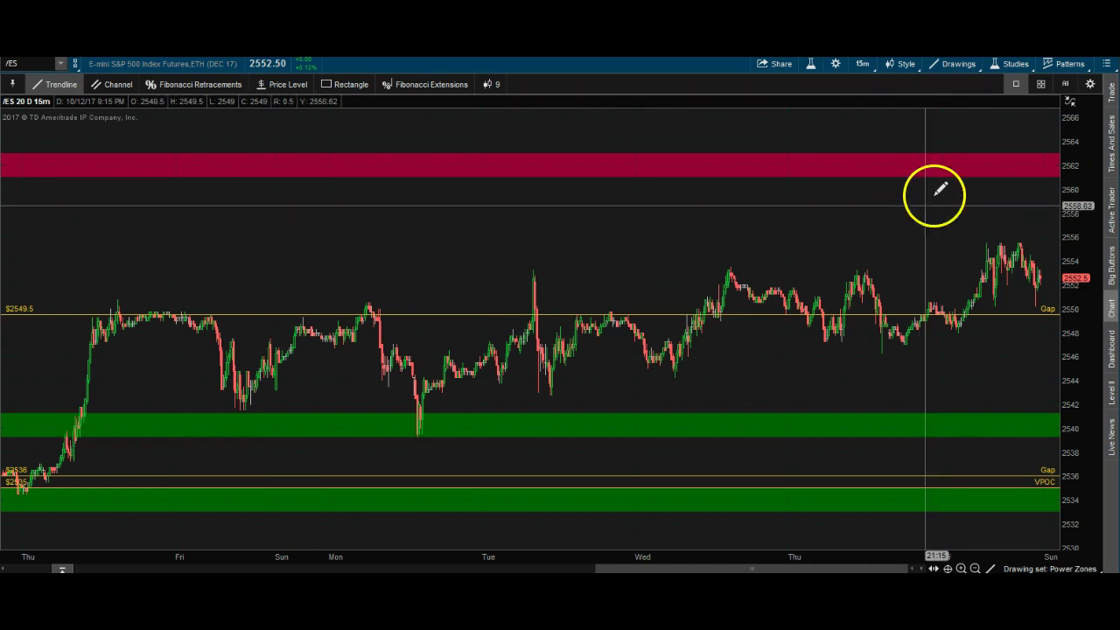
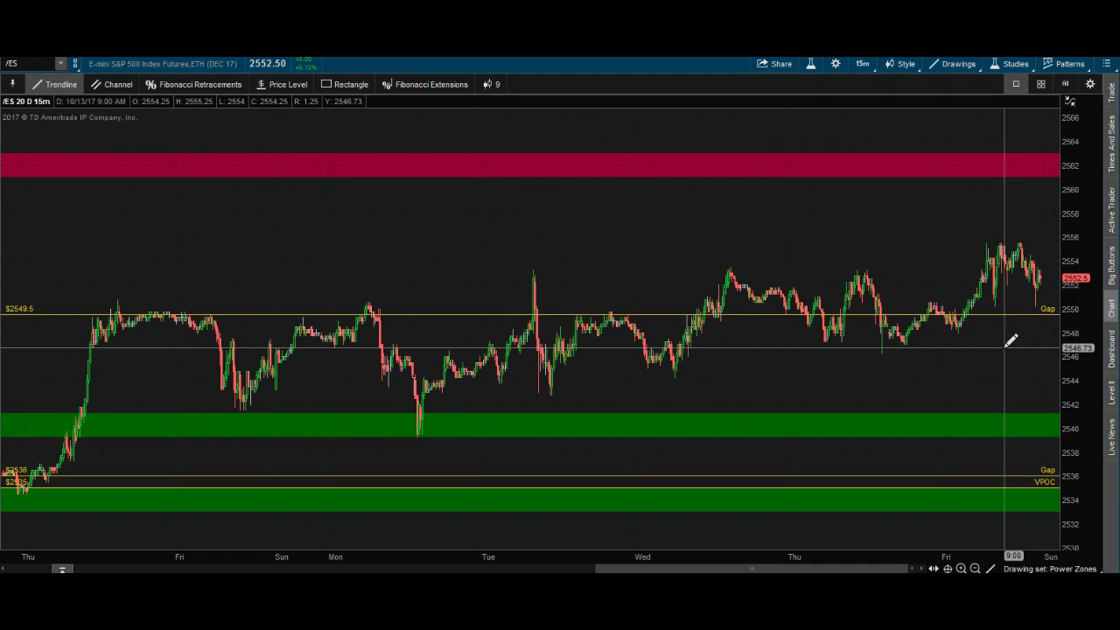
left_click(1014, 337)
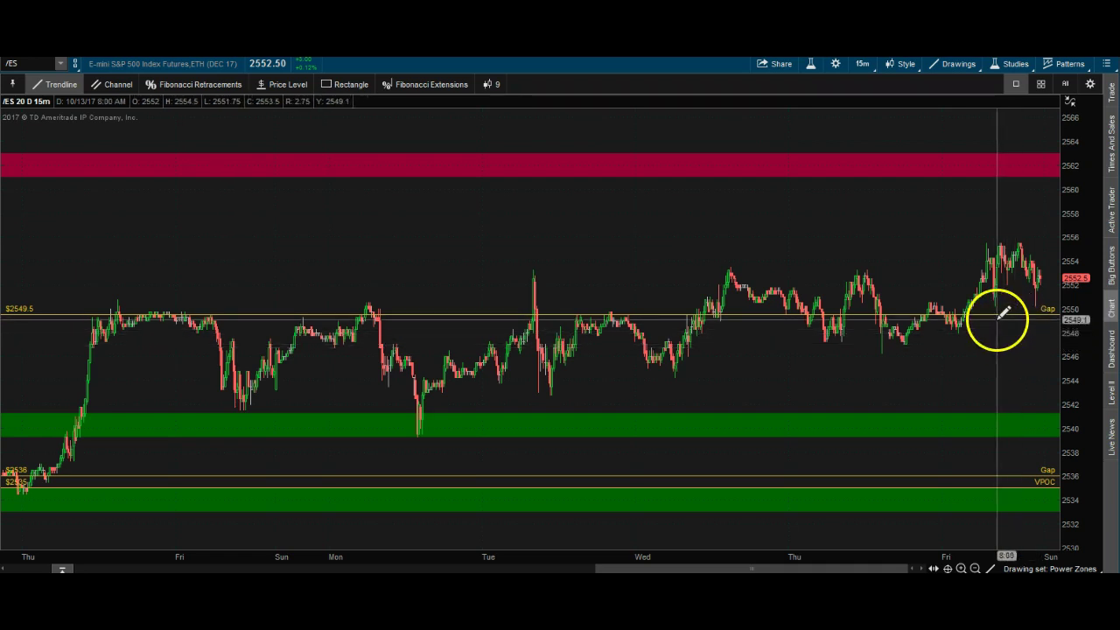
left_click_drag(1005, 315, 1015, 168)
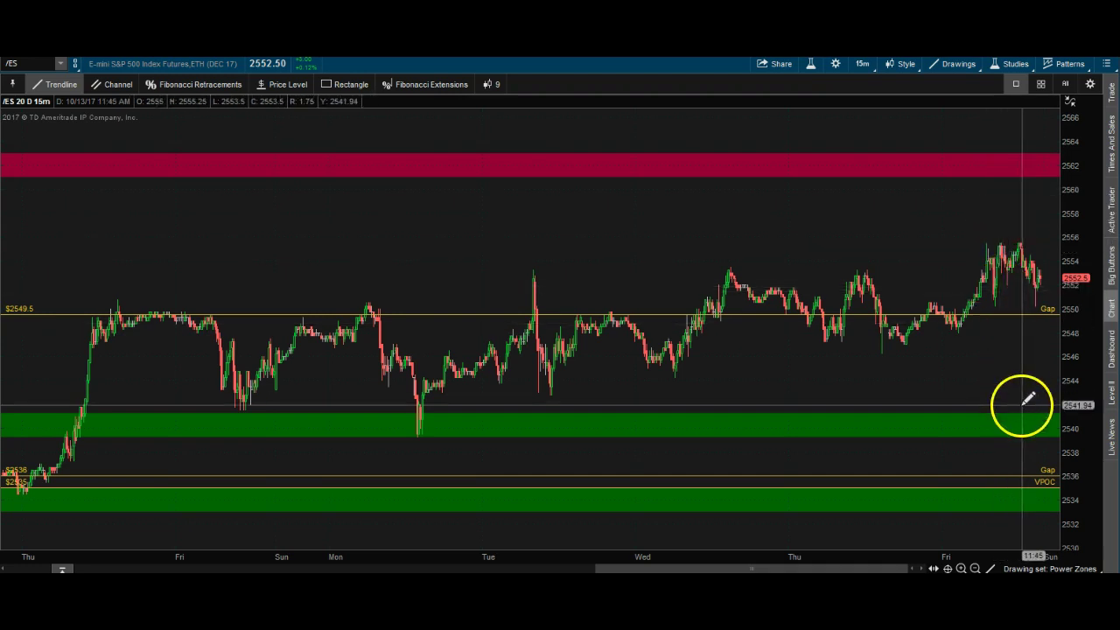
- Draw a trendline from Friday's last candle at about 2551.8 down to about 2541.2, and a bounce line from about 2540.8 up to about 2543
left_click_drag(810, 190, 1073, 465)
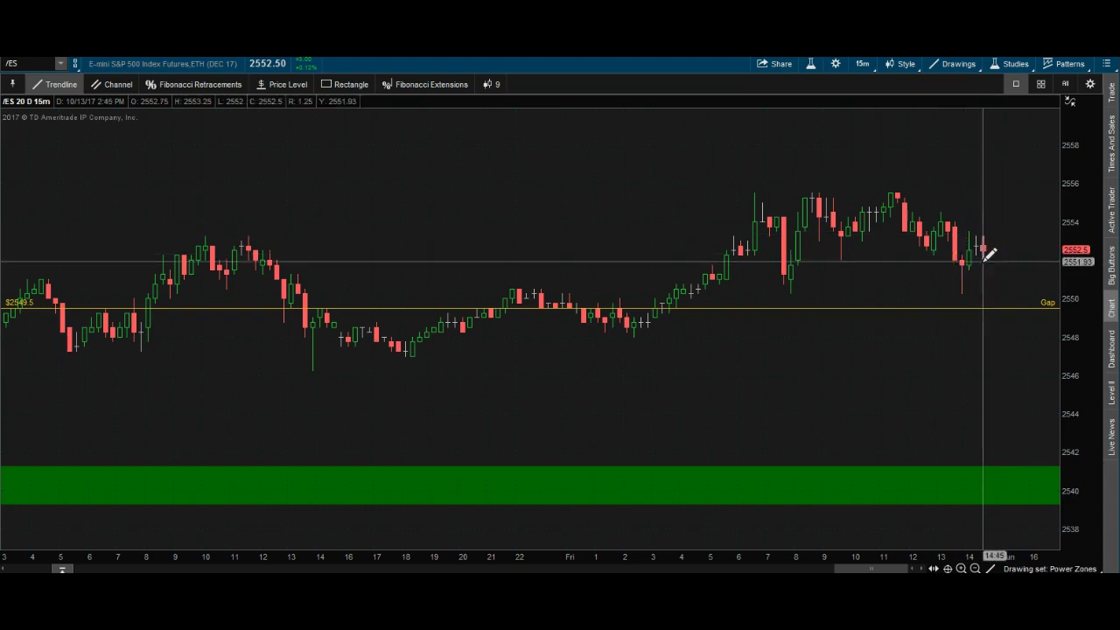
left_click_drag(983, 261, 1007, 463)
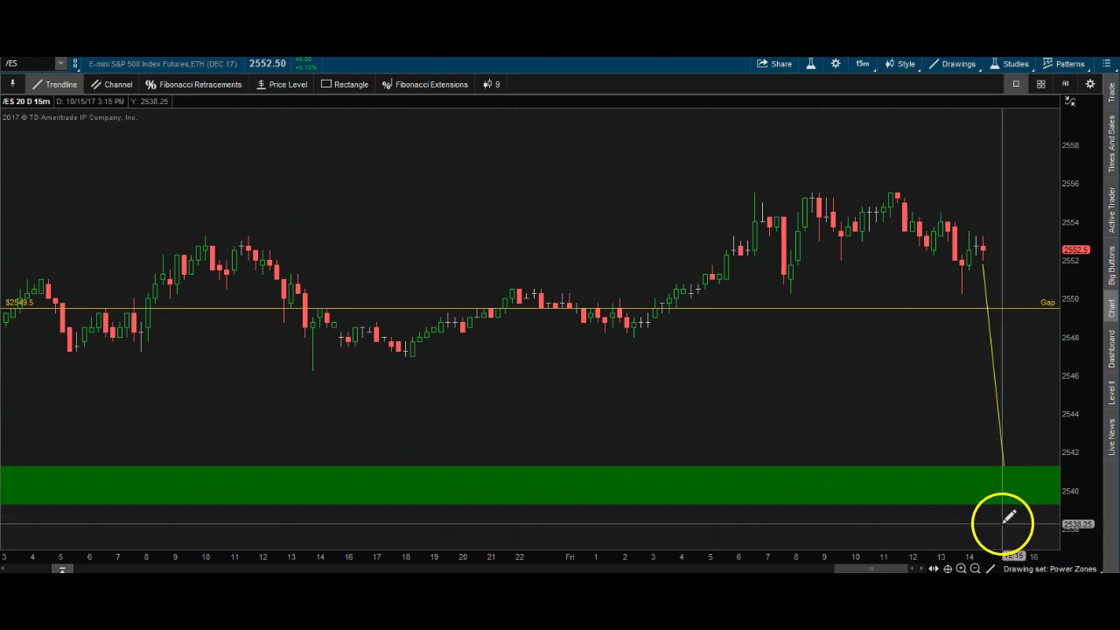
left_click(1012, 458)
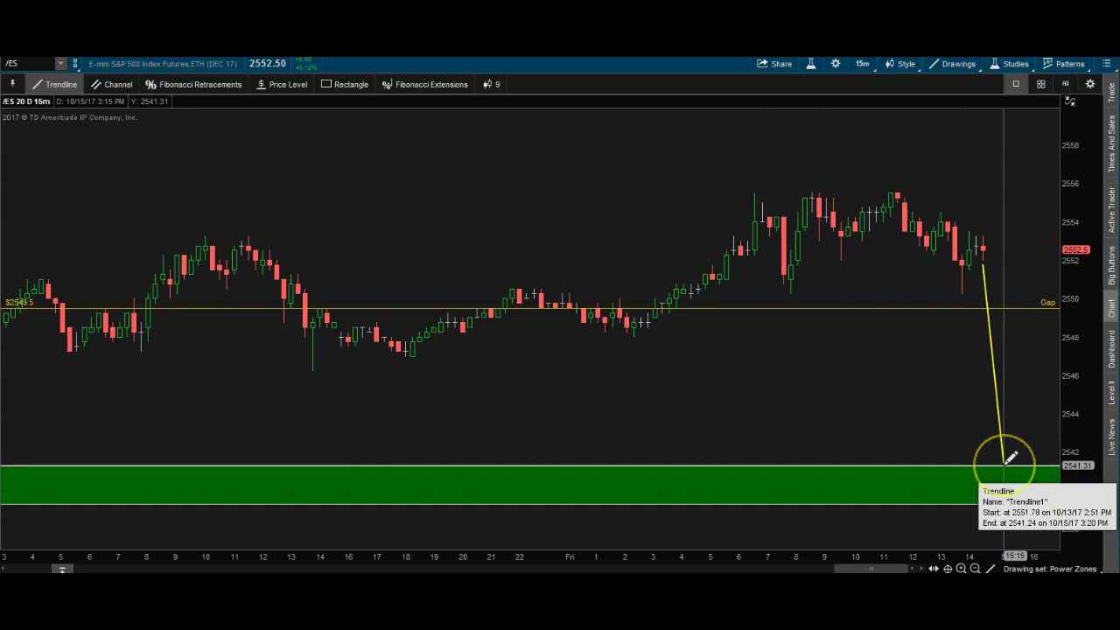
mouse_move(1011, 459)
left_mouse_down()
mouse_move(1015, 470)
mouse_move(1019, 433)
mouse_move(1018, 451)
left_mouse_up()
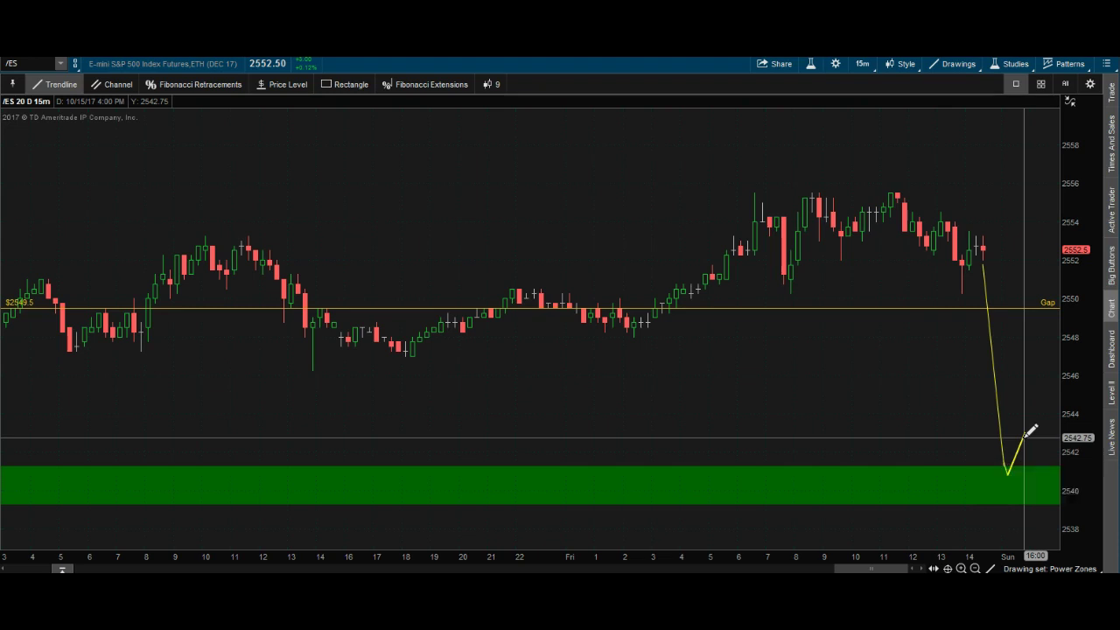
left_click(1028, 433)
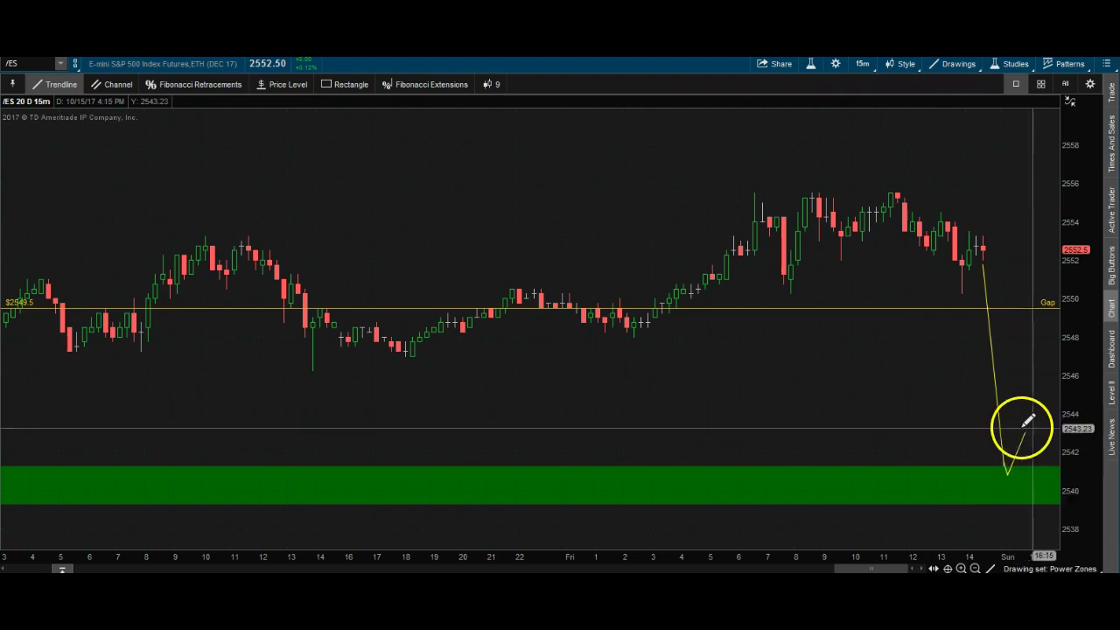
- Draw three short horizontal trendlines across the upper green zone at about 2541.3, 2540.3 and 2539.2
left_click(1002, 486)
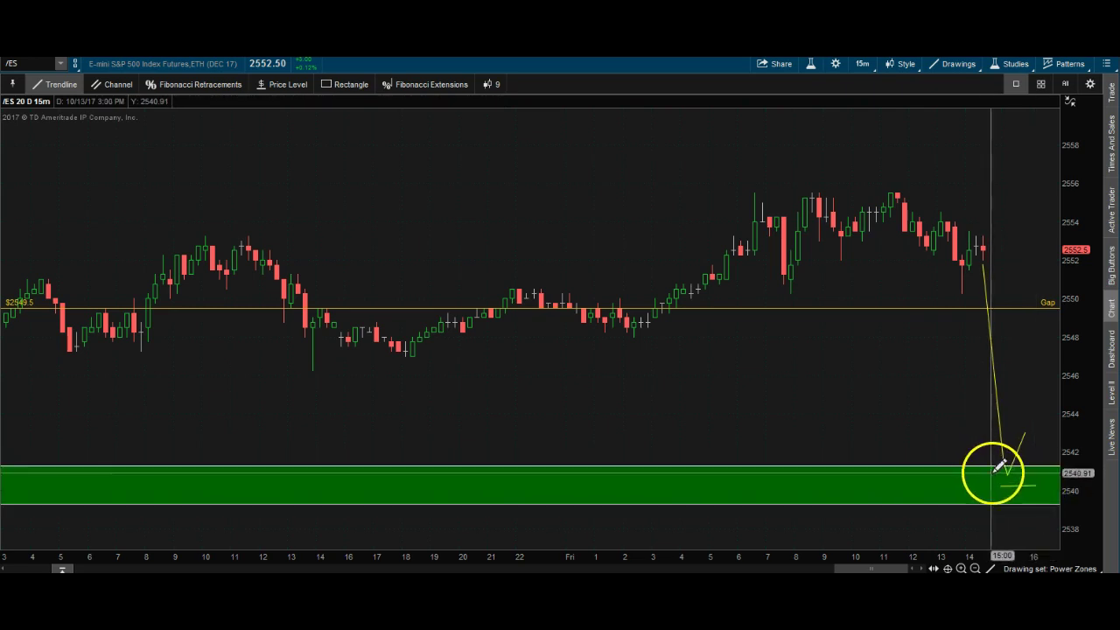
left_click(1021, 469)
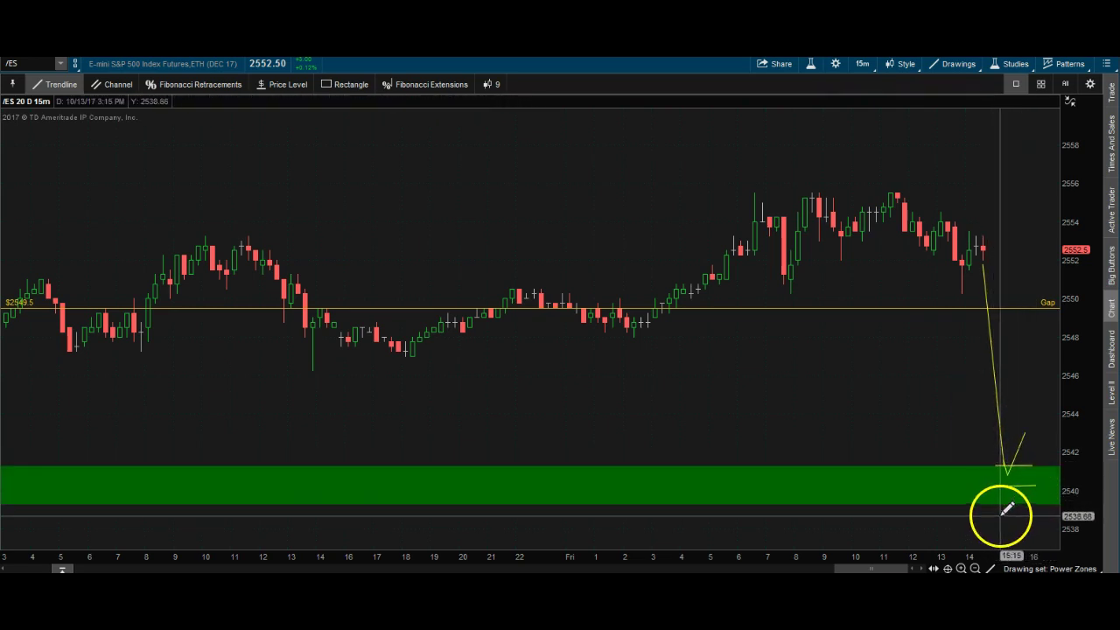
left_click(1015, 500)
left_click(1032, 504)
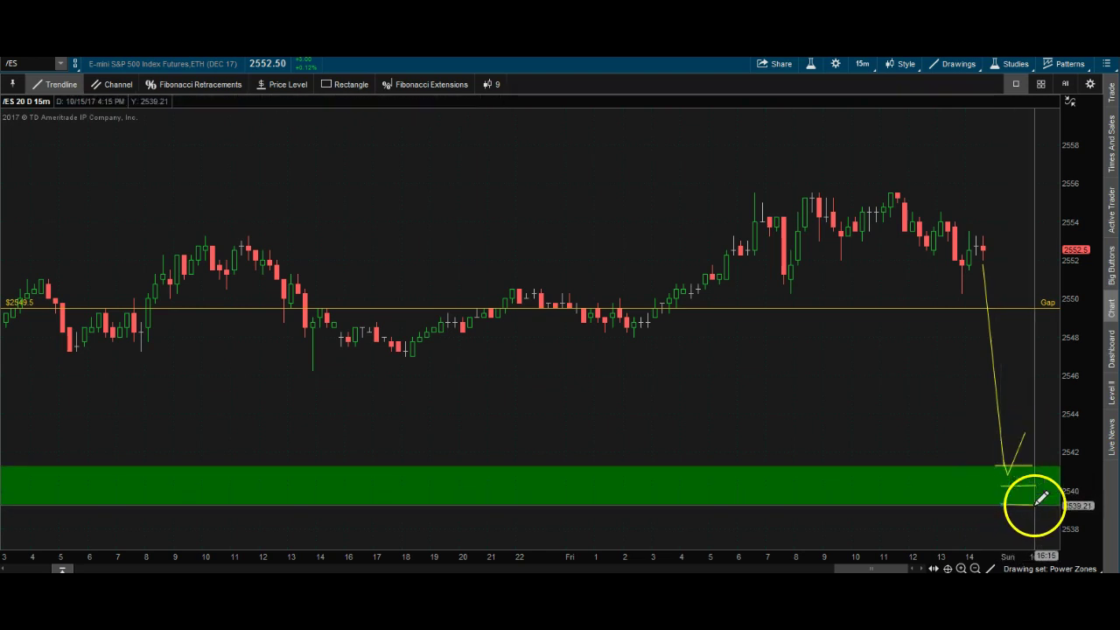
- Draw a second drop line from about 2542.5 down to about 2539.7, with a bounce line up to about 2542.2
left_click(1000, 443)
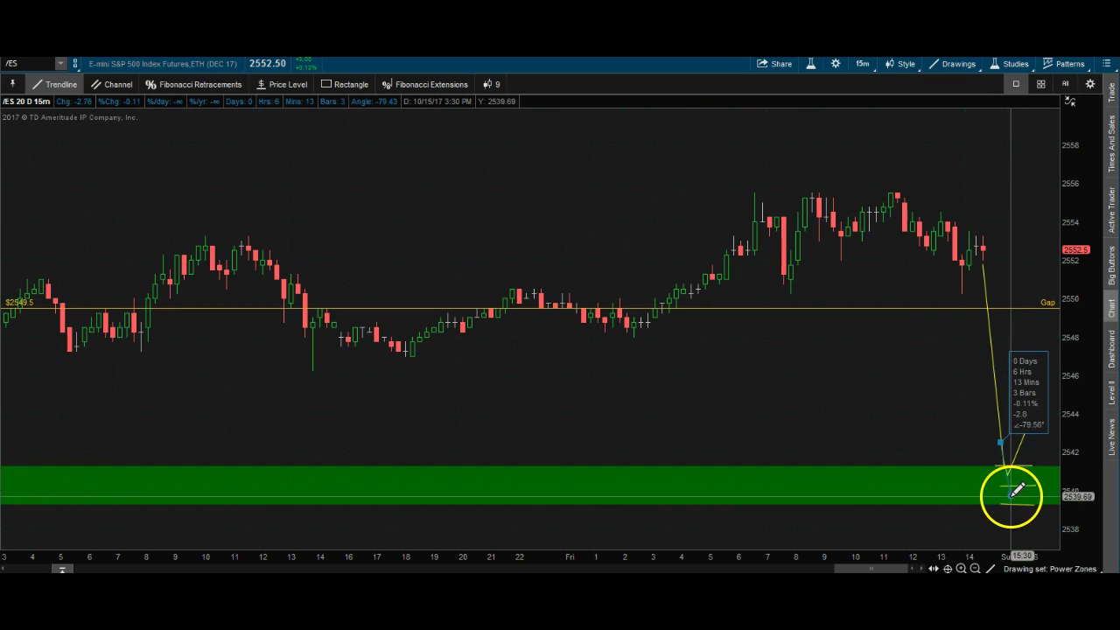
left_click(1015, 494)
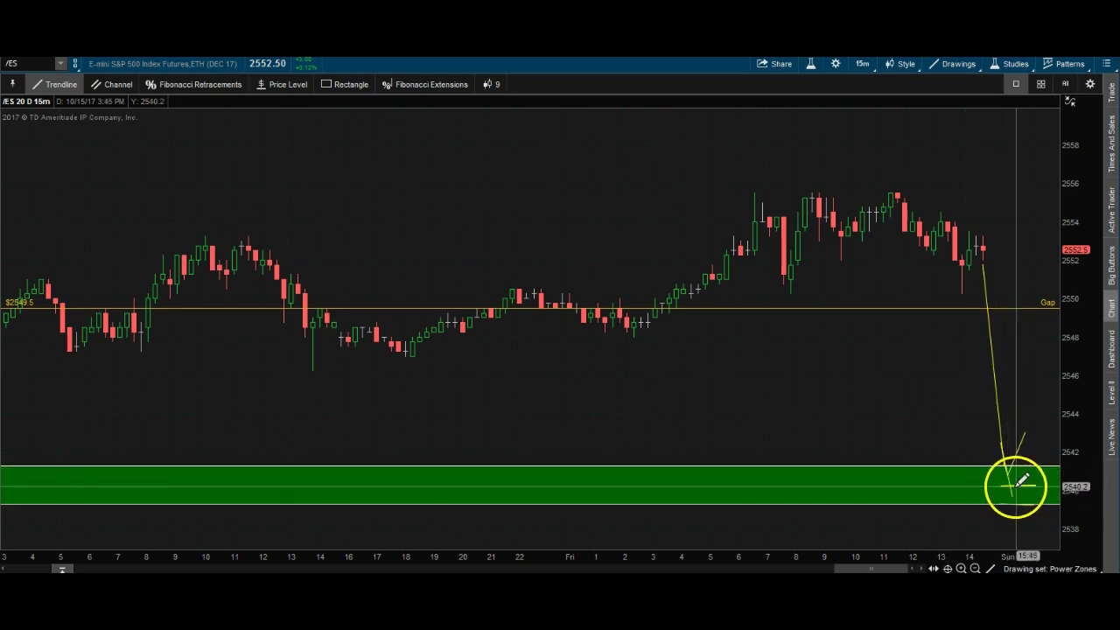
left_click(1018, 492)
left_click(1030, 470)
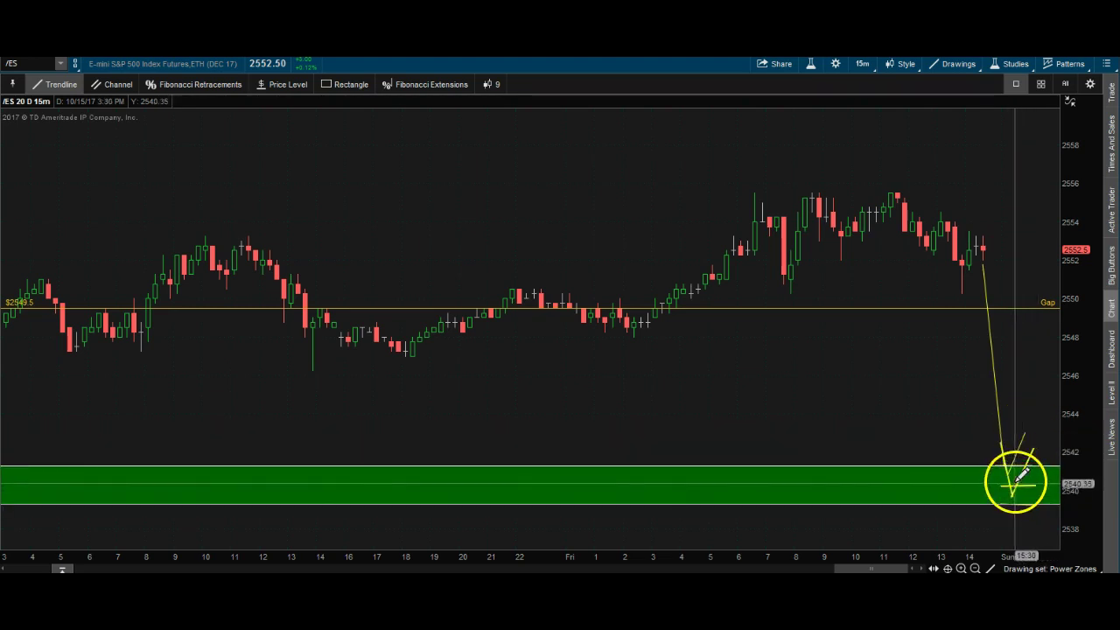
- Draw a third drop to about 2539.2 with a bounce to about 2542, plus a short horizontal line below the zone at about 2538.3
left_click(1005, 461)
left_click(1016, 501)
left_click(1016, 505)
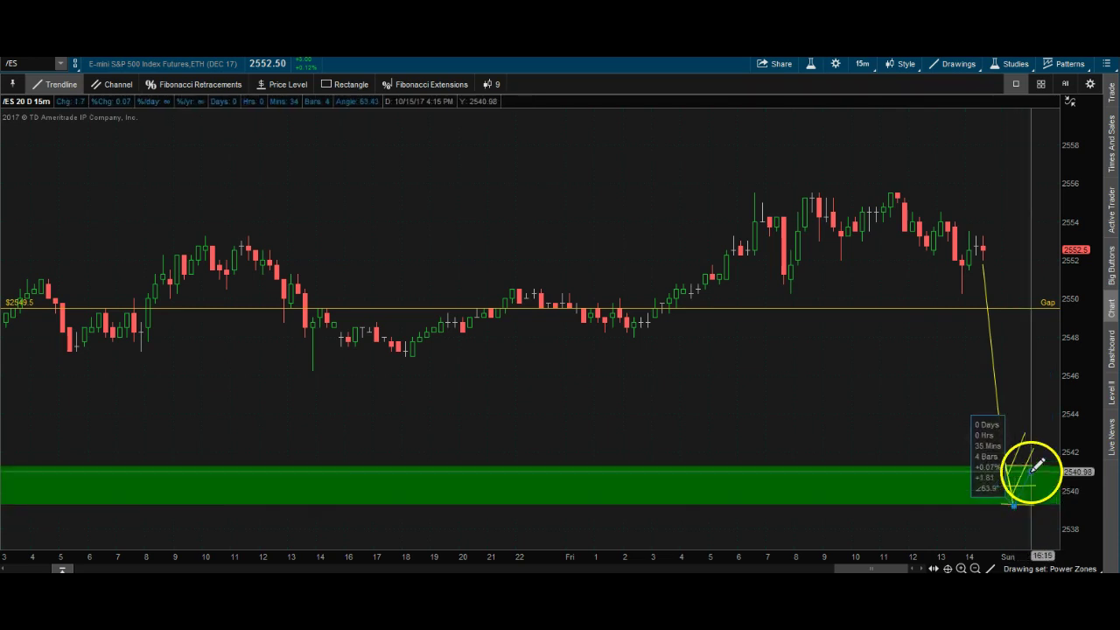
left_click(1033, 466)
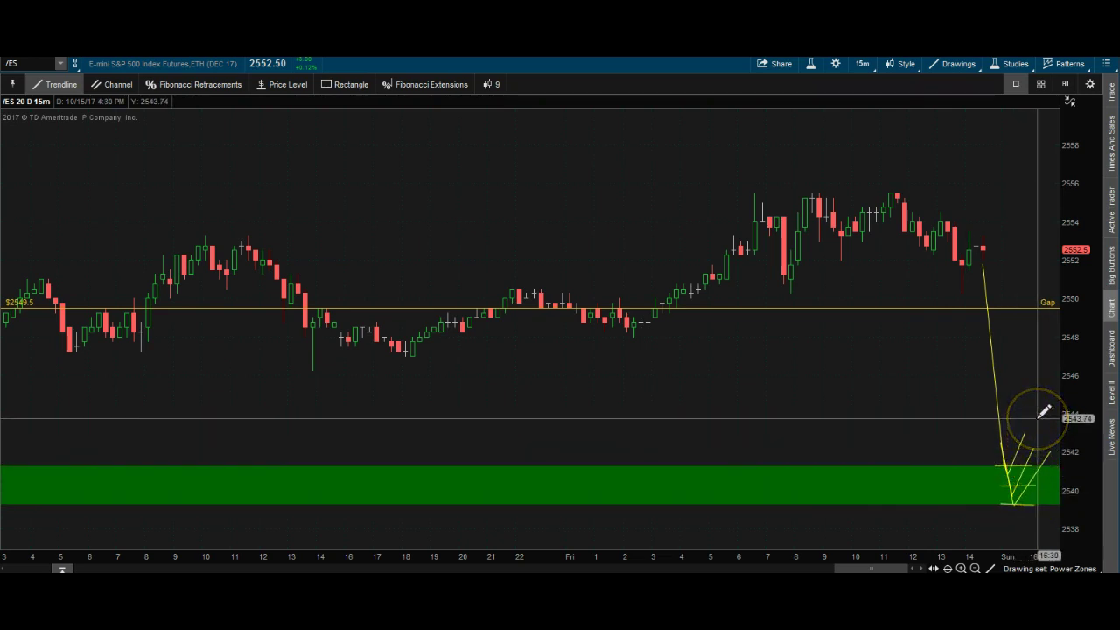
left_click(1000, 523)
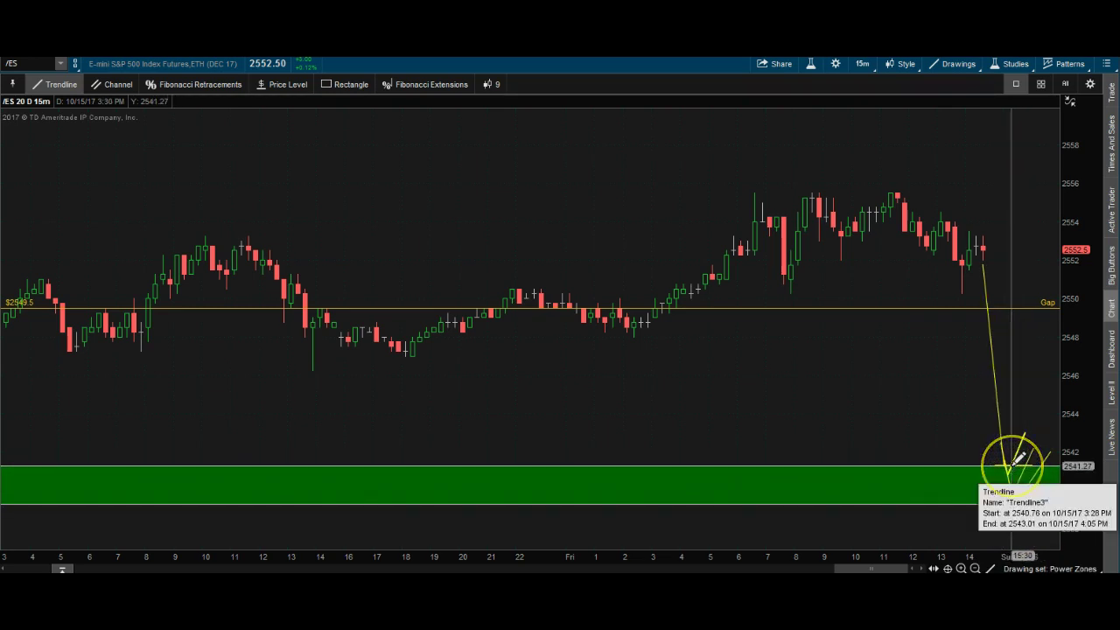
- Review the projected drops and bounces in the upper green zone, along with the gap and VPOC levels beneath it
left_click(1021, 475)
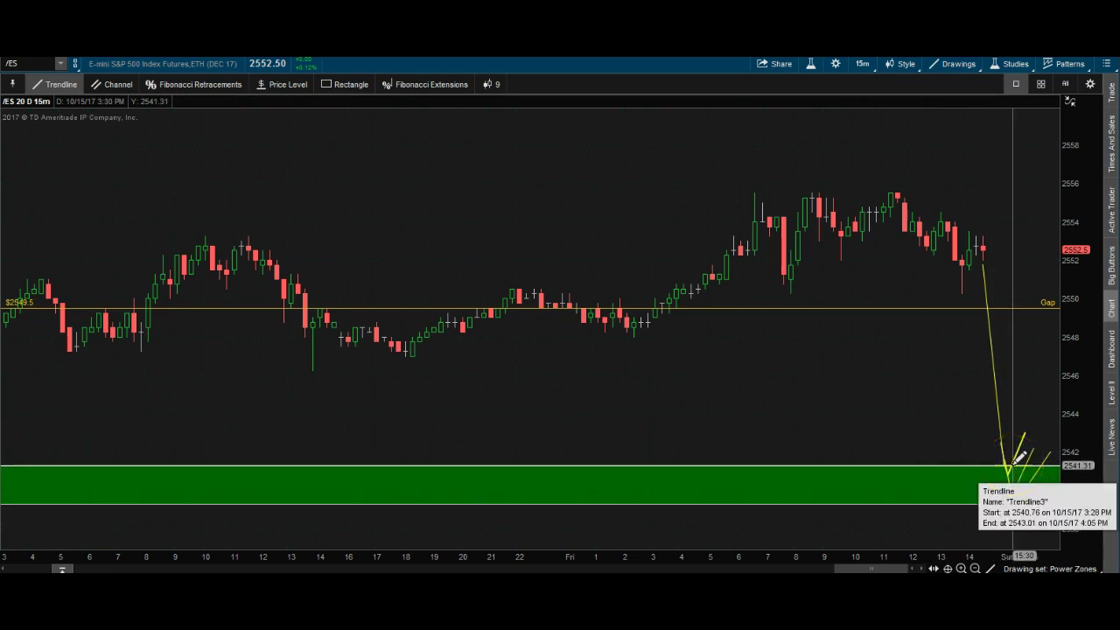
left_click_drag(1008, 466, 1042, 446)
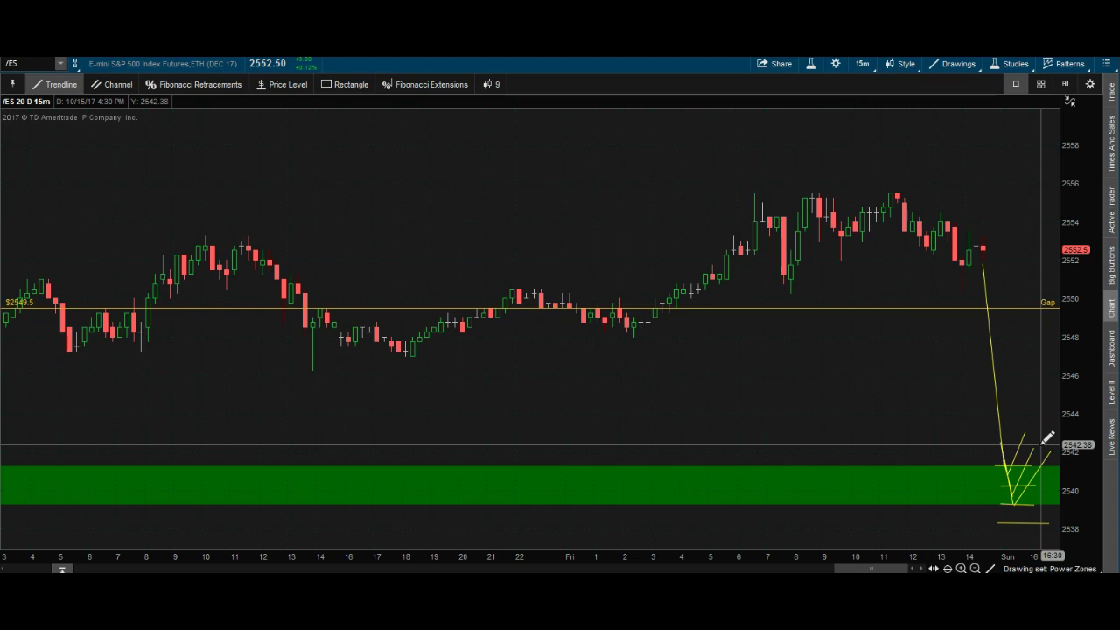
left_click_drag(987, 262, 1012, 504)
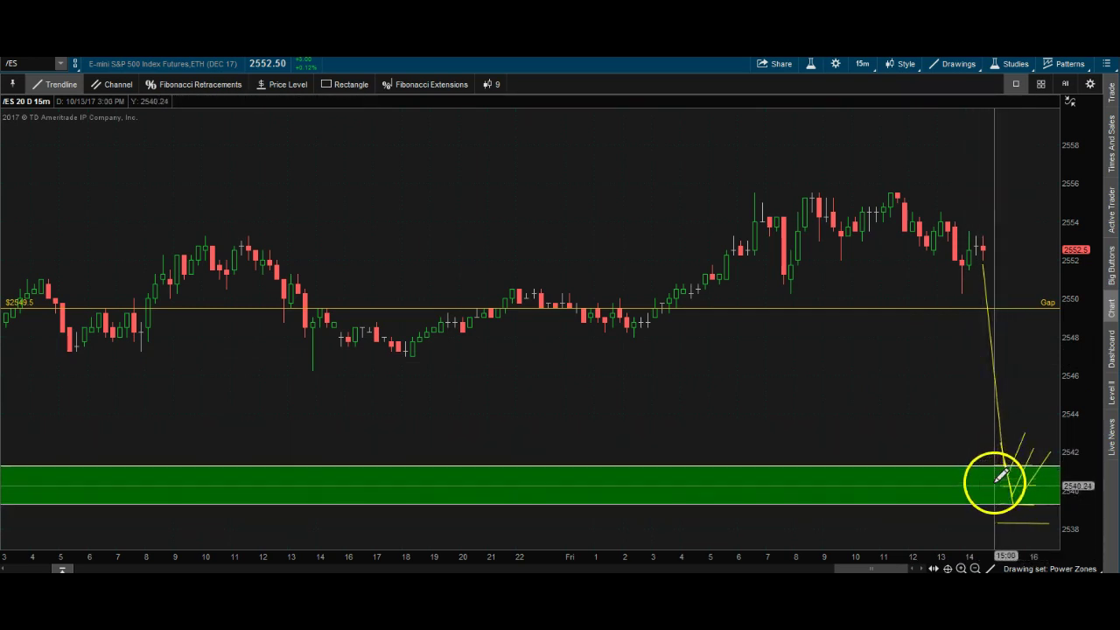
mouse_move(1018, 466)
left_click_drag(1018, 466, 1015, 524)
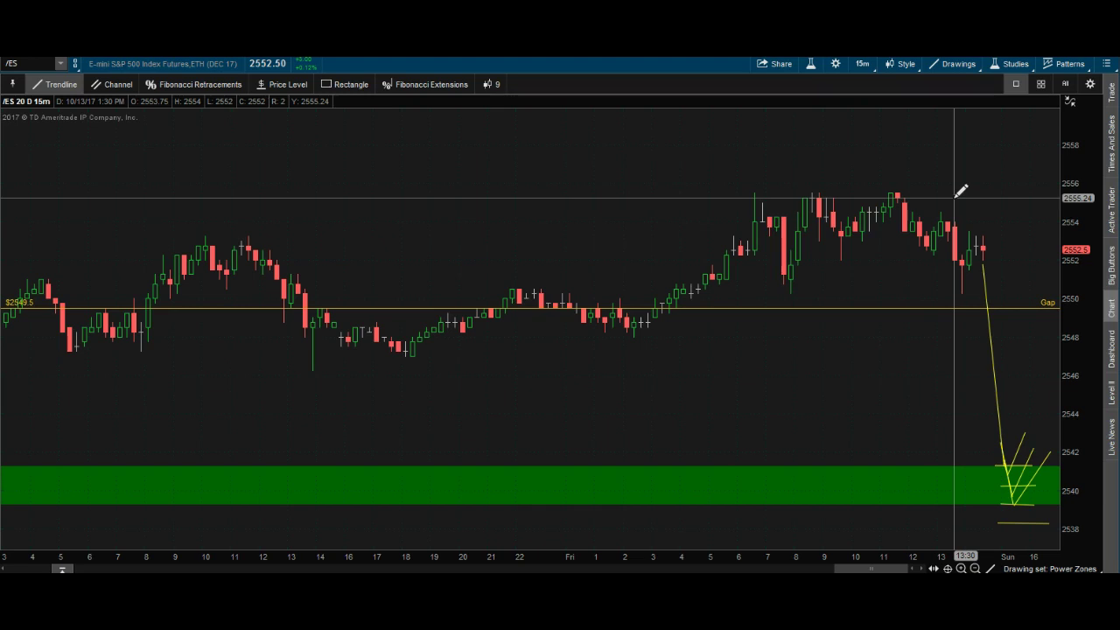
left_click_drag(1073, 300, 1073, 394)
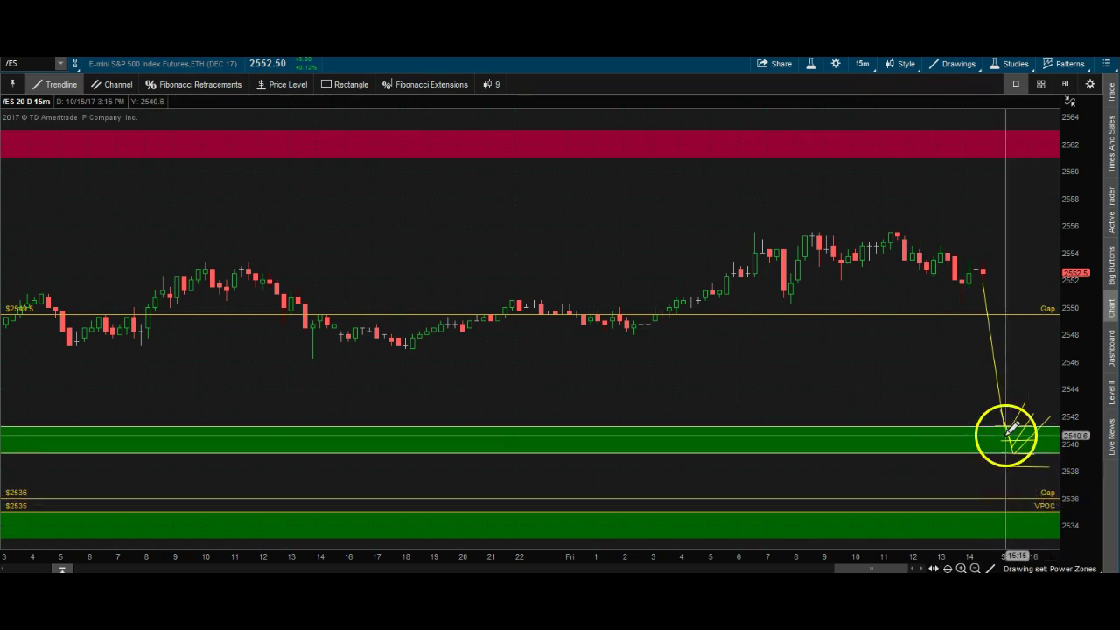
- Try a trendline from about 2551 near Friday's last candles down to the $2535 VPOC, and undo it
left_click(950, 294)
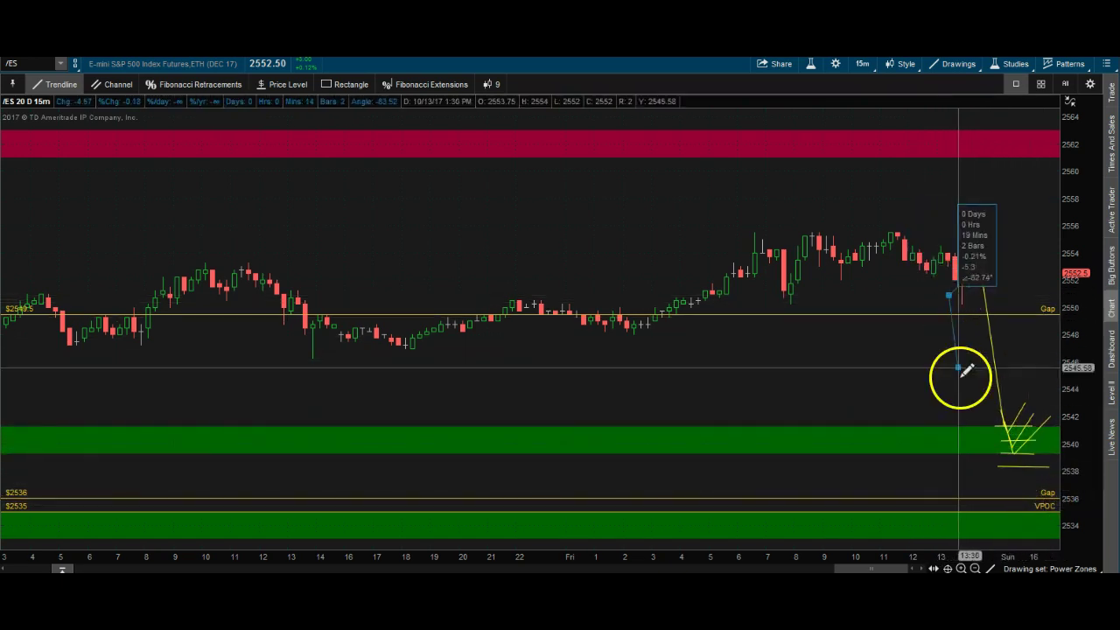
left_click(997, 502)
left_click_drag(997, 501, 1010, 509)
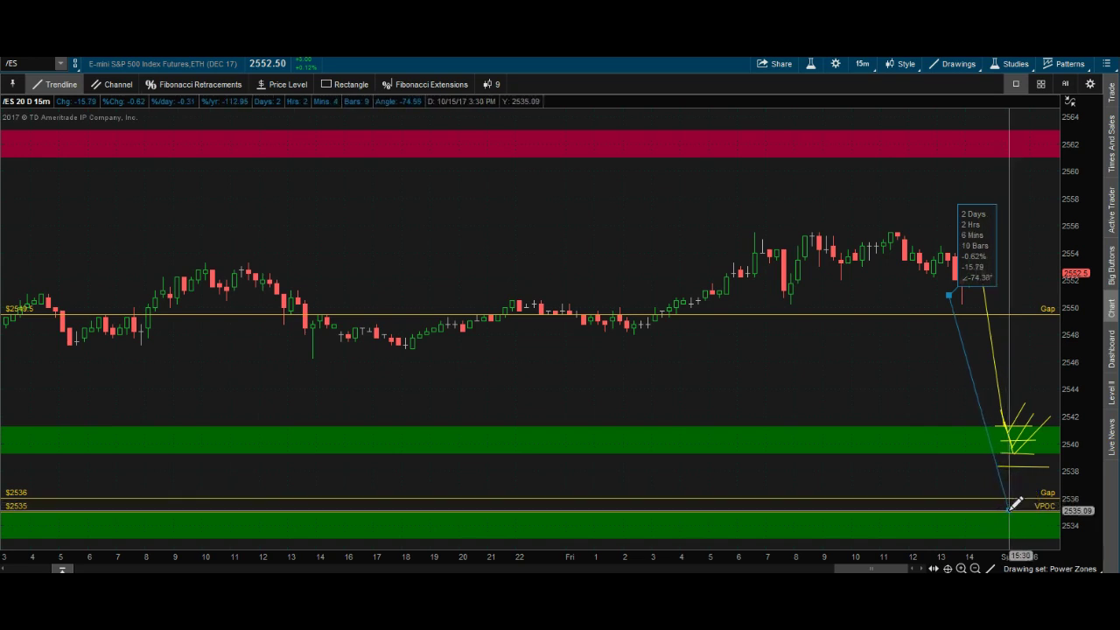
left_click_drag(1013, 505, 1018, 495)
left_click(977, 235)
right_click(967, 329)
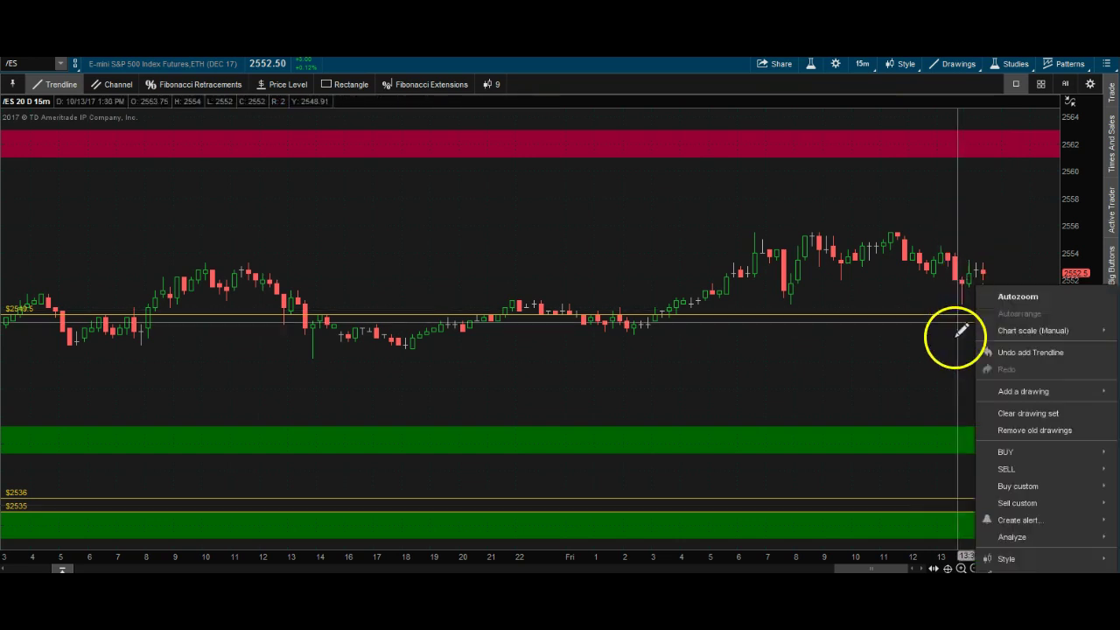
left_click(655, 74)
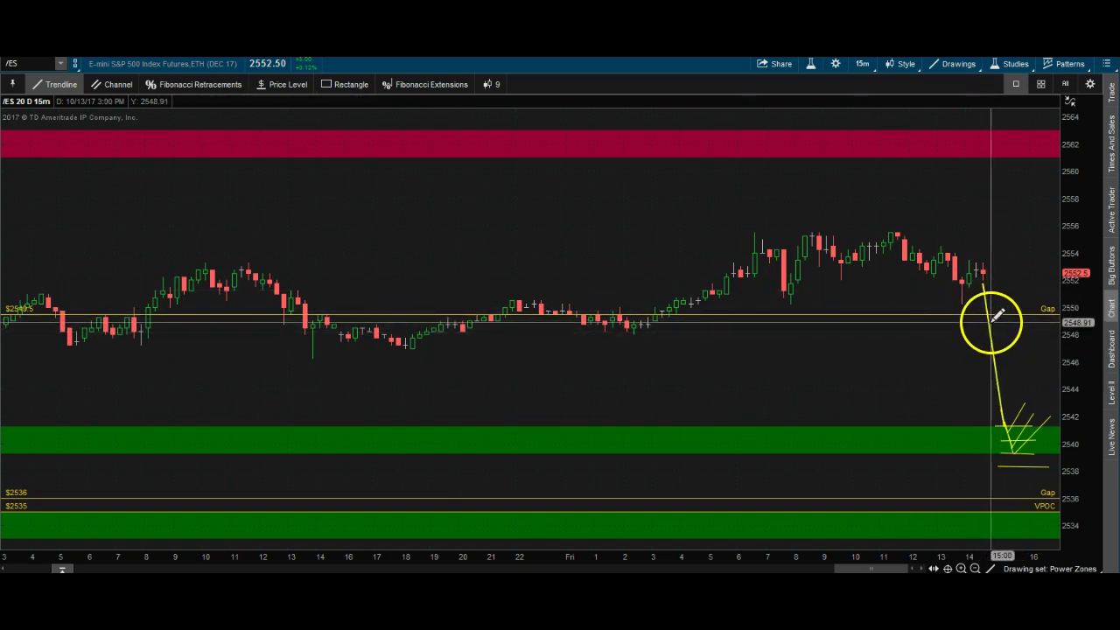
mouse_move(999, 315)
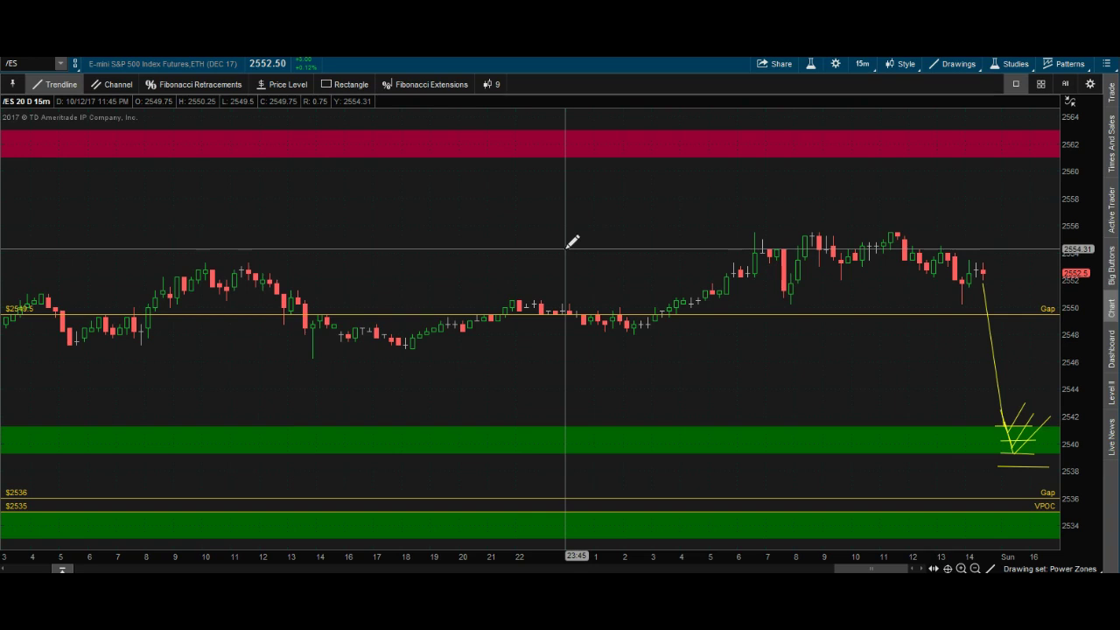
left_click(572, 190)
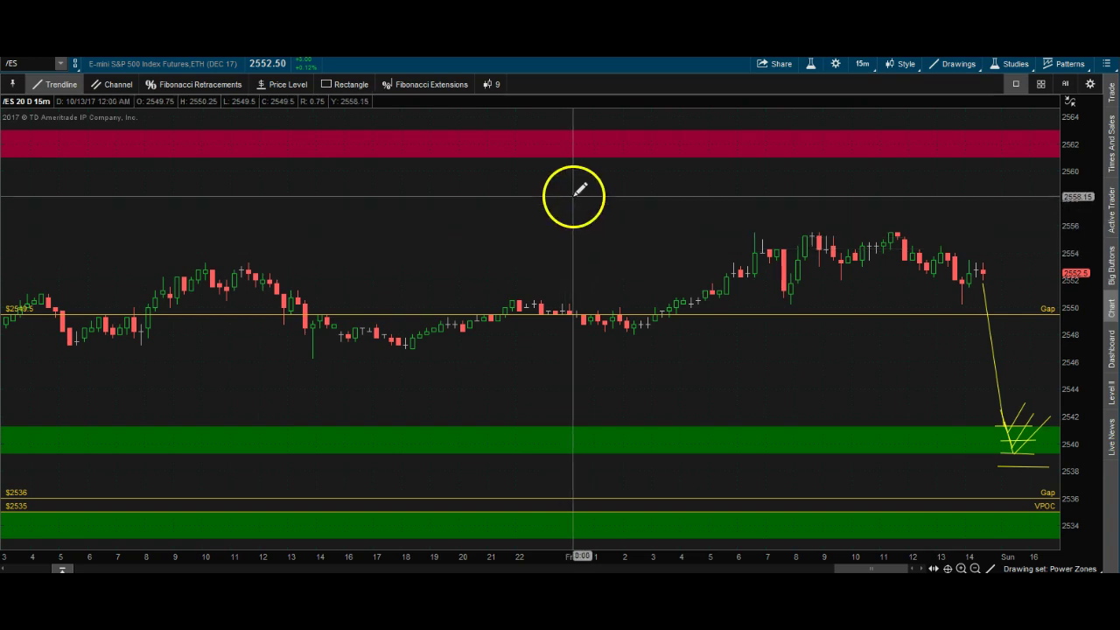